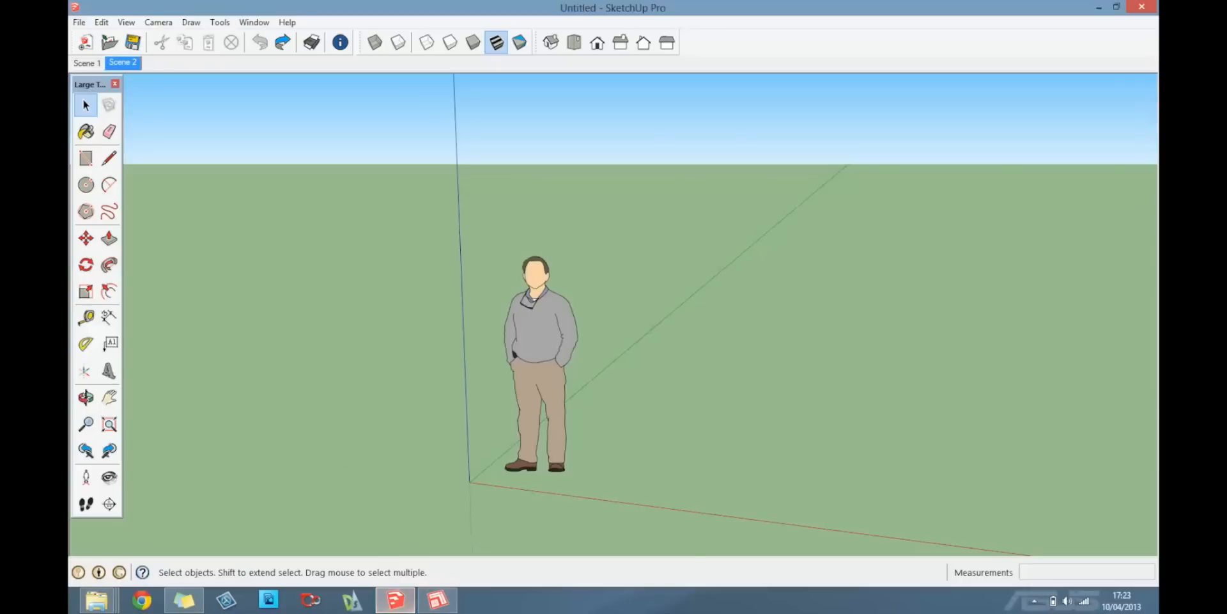
Step: Create a new custom toolbar and name it with the owner's first name
{"action": "scroll", "coordinate": [528, 380], "scroll_direction": "up", "scroll_amount": 3}
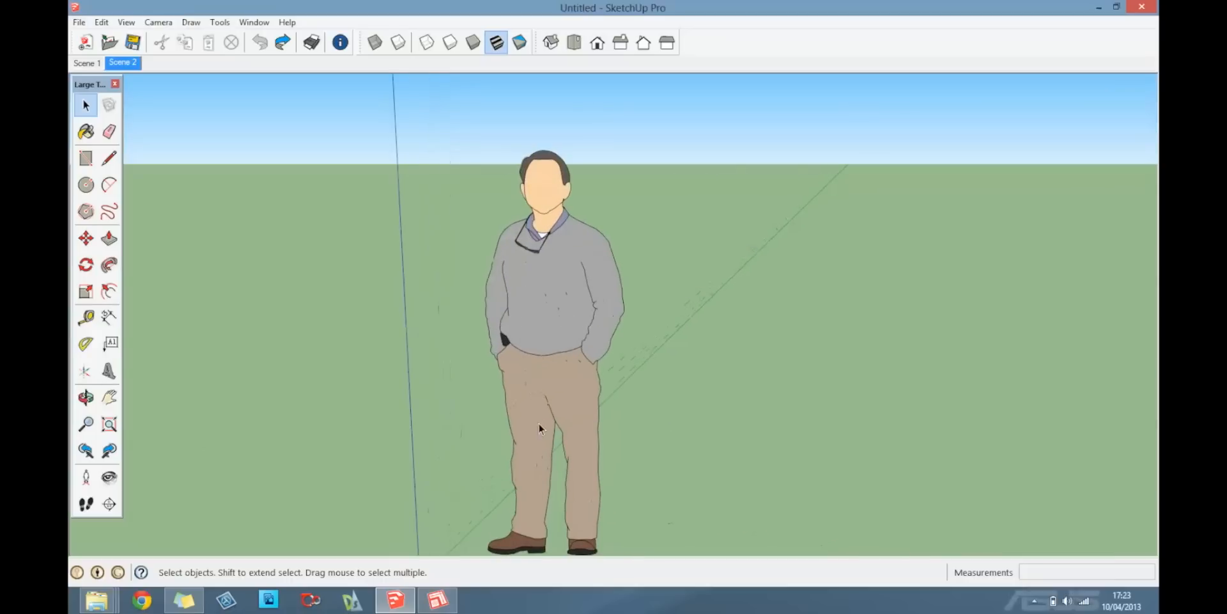
{"action": "middle_click_drag", "start_coordinate": [550, 424], "coordinate": [538, 373]}
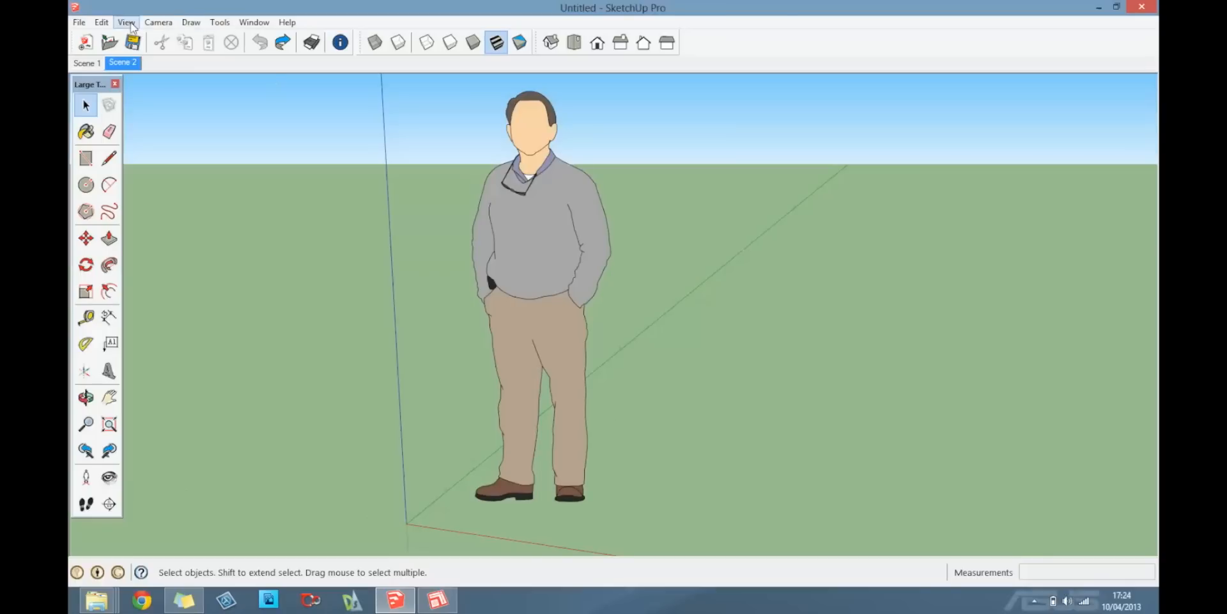
{"action": "left_click", "coordinate": [125, 24]}
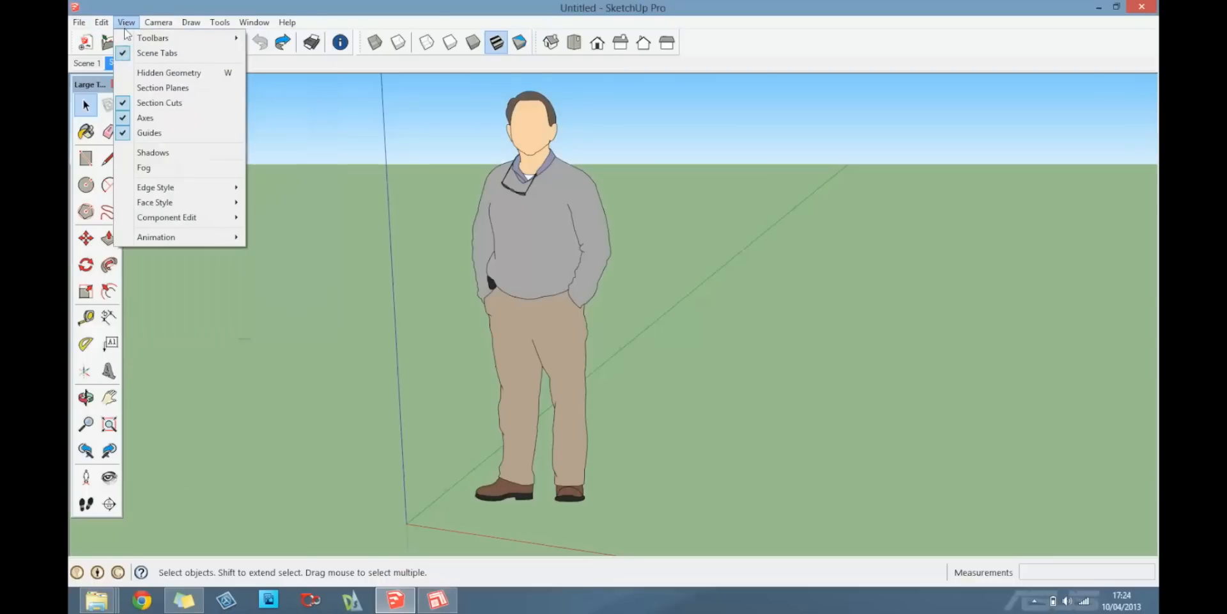
{"action": "mouse_move", "coordinate": [141, 39]}
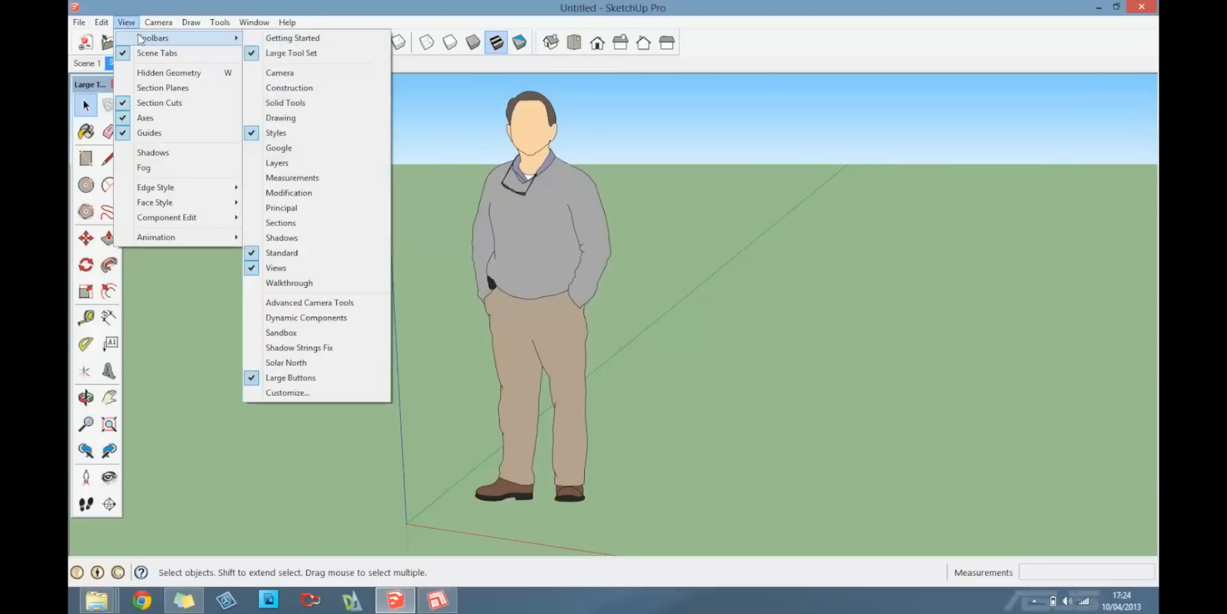
{"action": "left_click", "coordinate": [294, 393]}
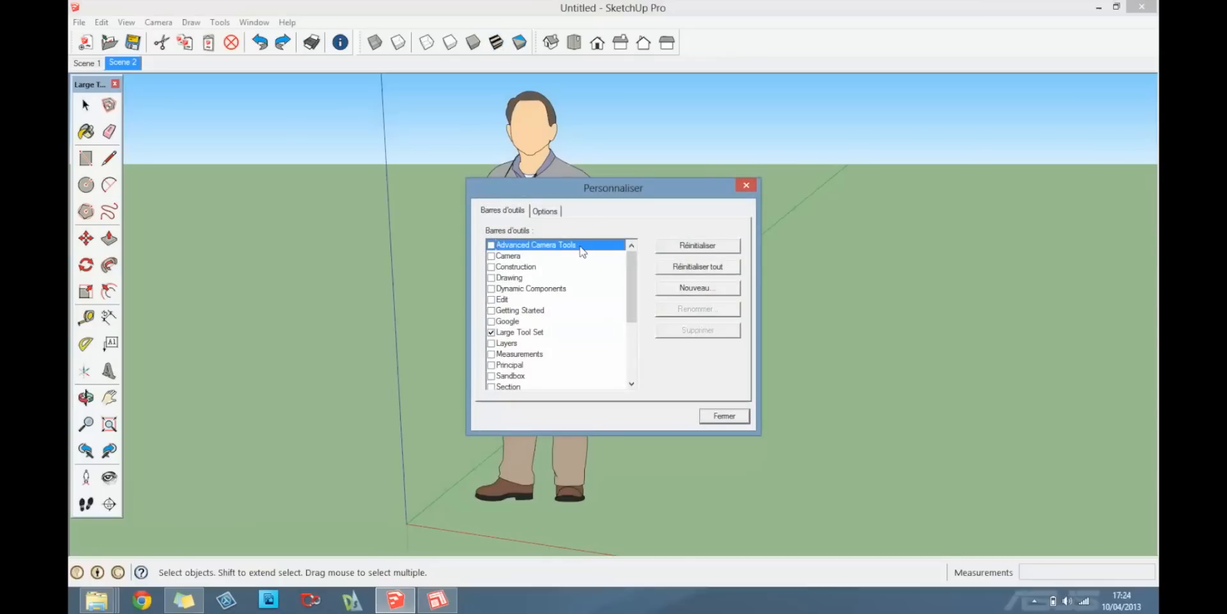
{"action": "left_click", "coordinate": [693, 289]}
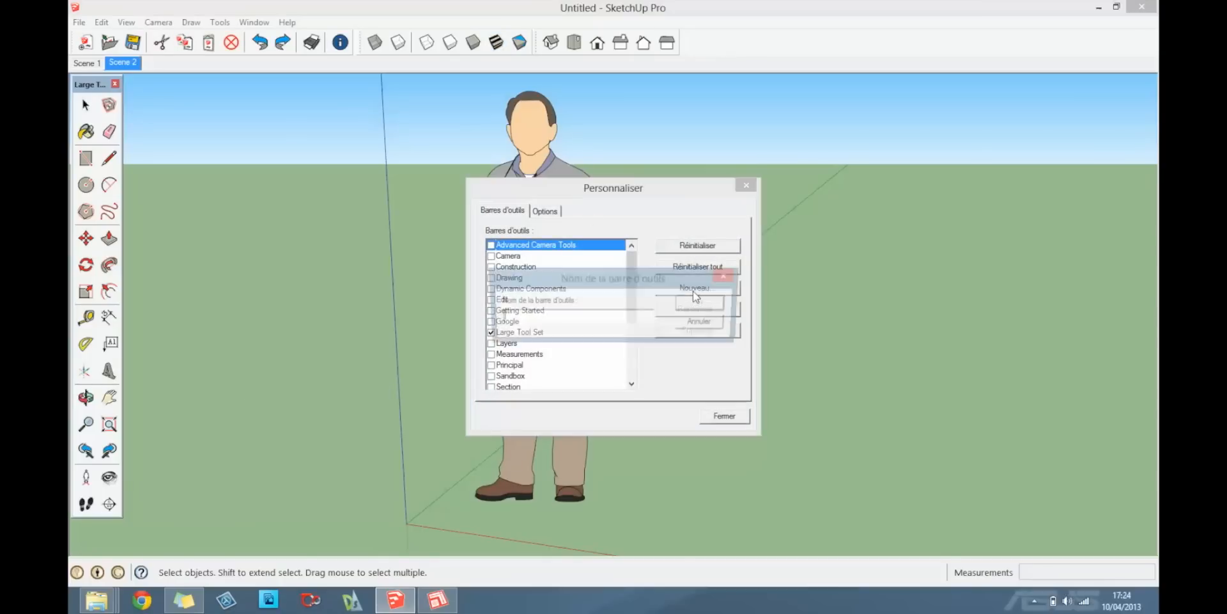
{"action": "type", "text": "baptiste"}
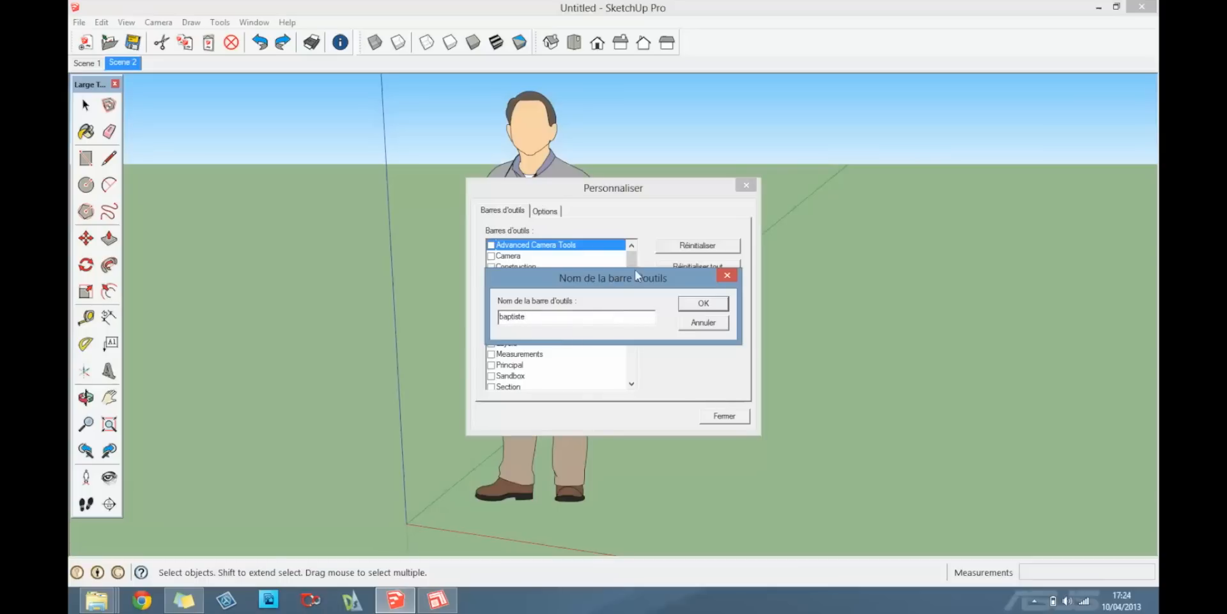
{"action": "left_click", "coordinate": [703, 303]}
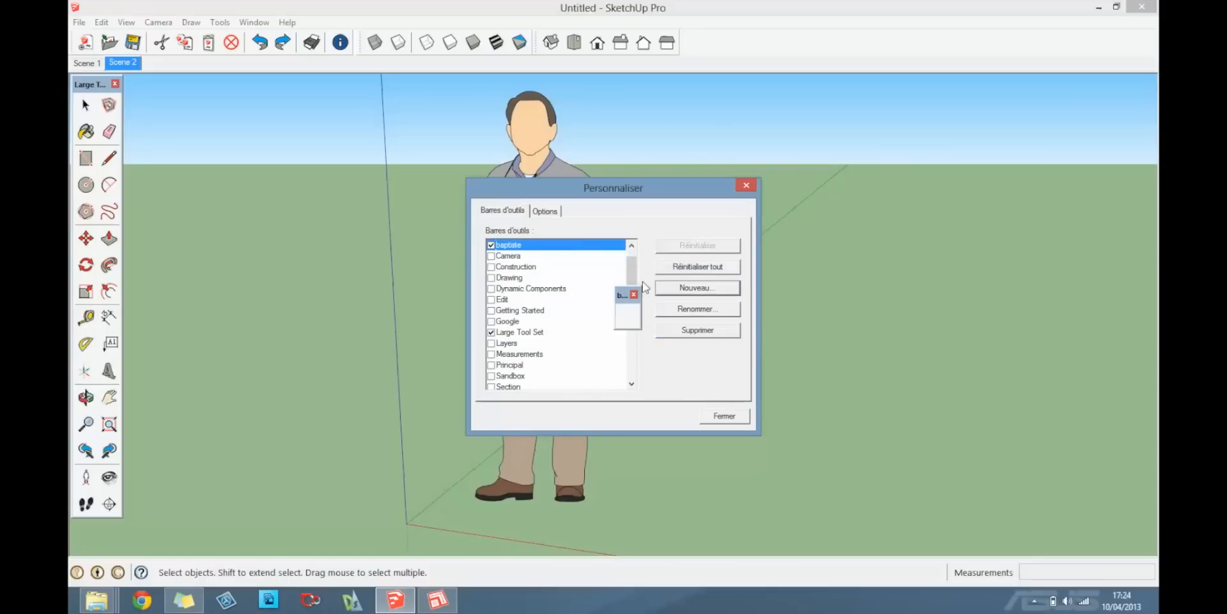
Step: Add the Save, Undo and Redo commands to the new toolbar, dock it beside the existing toolbars and finish customizing
{"action": "left_click_drag", "start_coordinate": [626, 291], "coordinate": [233, 99]}
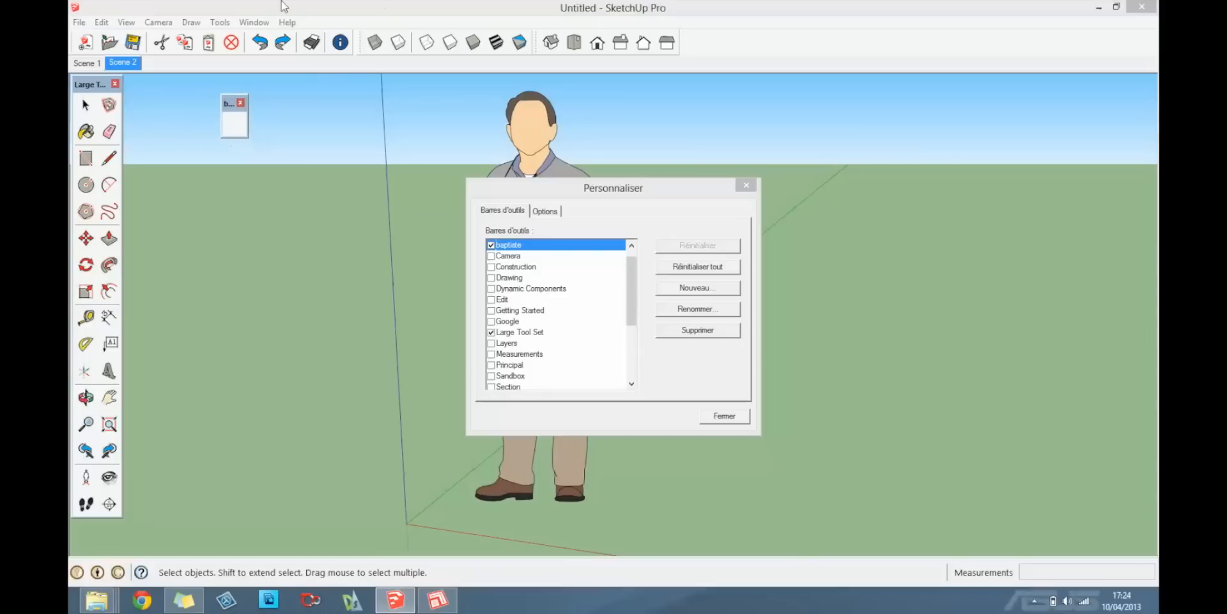
{"action": "left_click_drag", "start_coordinate": [134, 42], "coordinate": [234, 123]}
{"action": "left_click_drag", "start_coordinate": [239, 46], "coordinate": [279, 124]}
{"action": "left_click_drag", "start_coordinate": [75, 43], "coordinate": [122, 129]}
{"action": "left_click", "coordinate": [211, 132]}
{"action": "left_click_drag", "start_coordinate": [237, 102], "coordinate": [80, 38]}
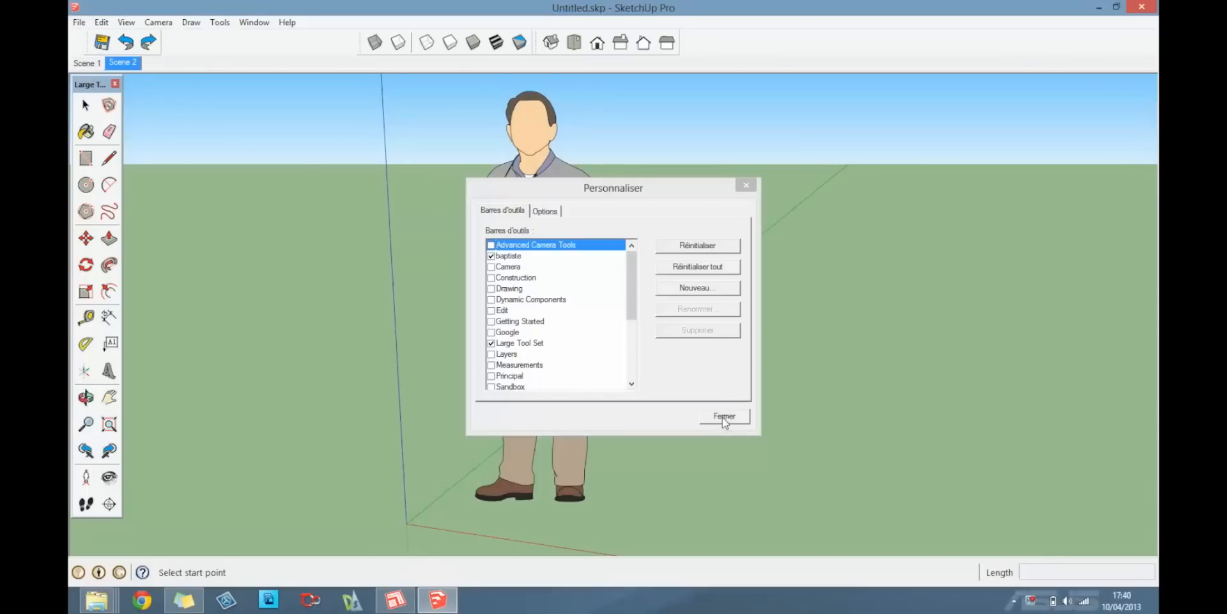
{"action": "left_click", "coordinate": [724, 417]}
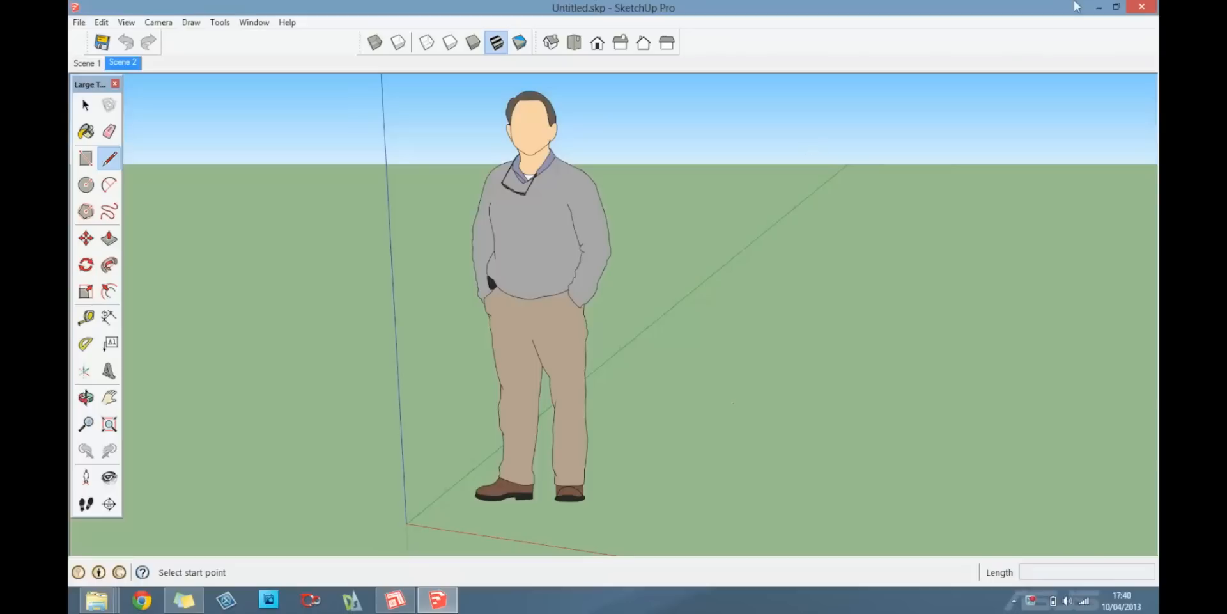
Step: Open the Bezier Curve Tool page in the Extension Warehouse and review its description
{"action": "left_click", "coordinate": [251, 23]}
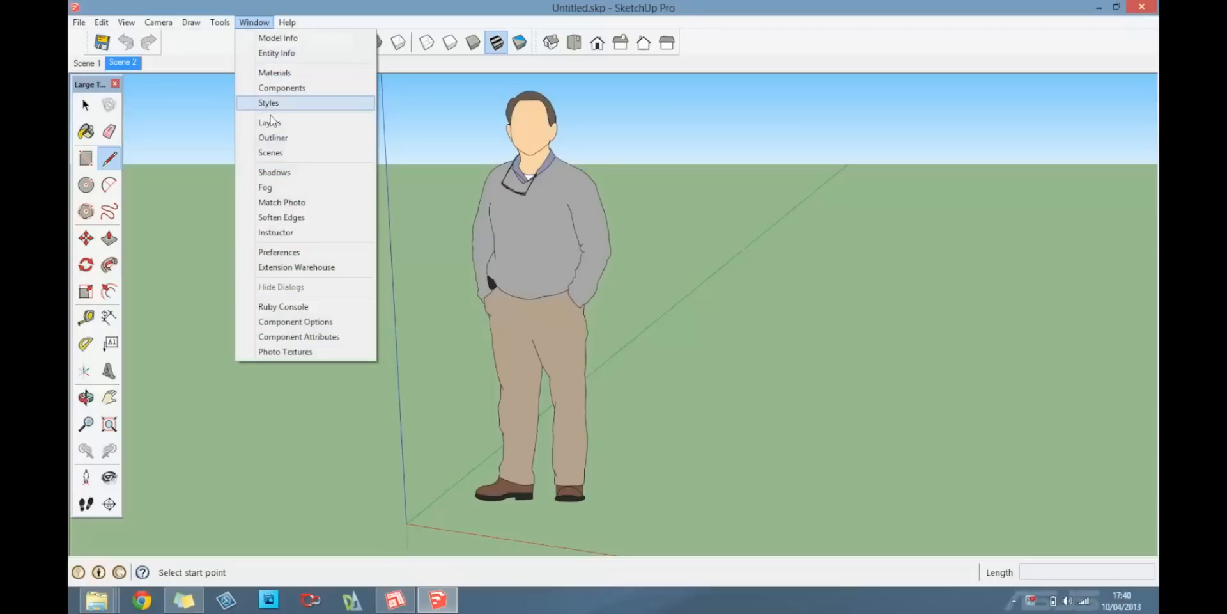
{"action": "left_click", "coordinate": [314, 268]}
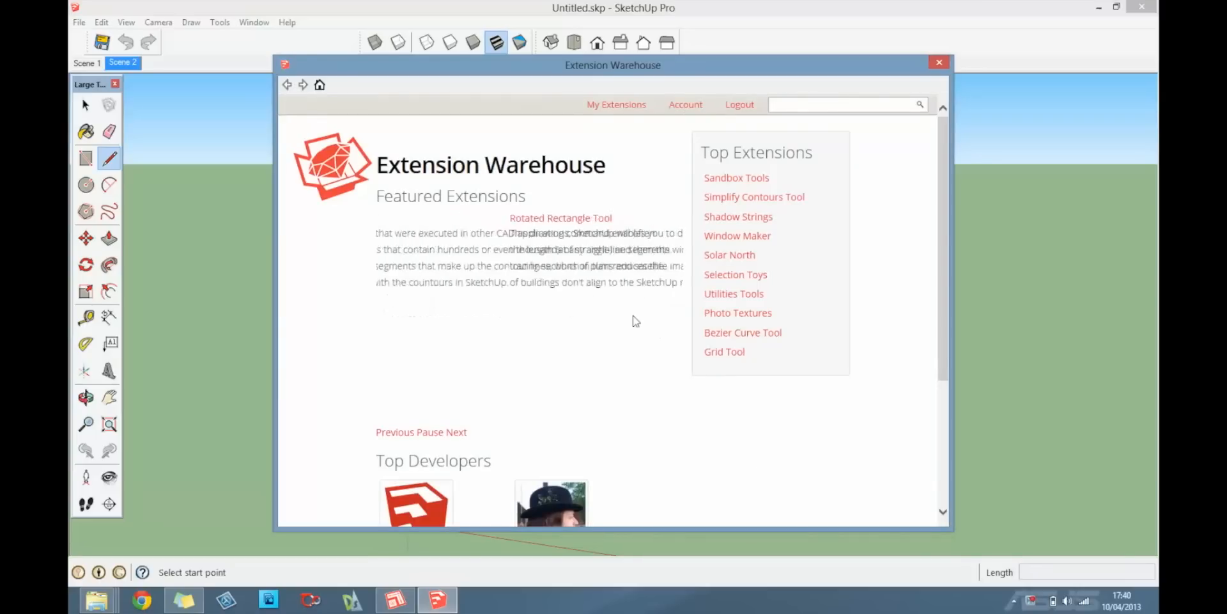
{"action": "left_click_drag", "start_coordinate": [939, 319], "coordinate": [930, 280]}
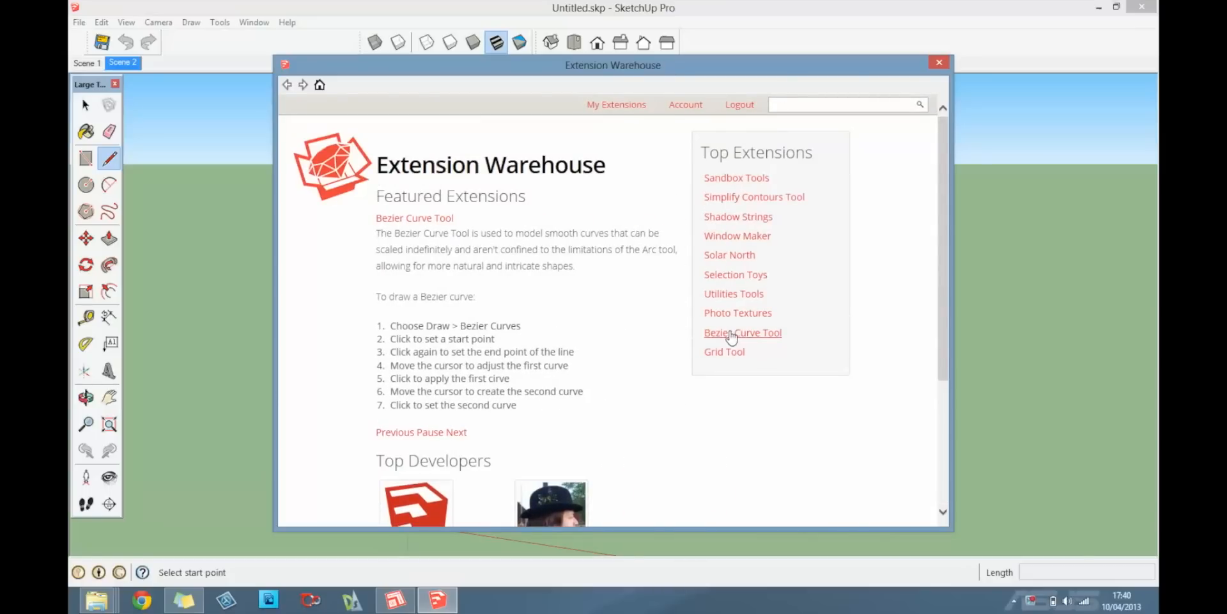
{"action": "left_click", "coordinate": [770, 333]}
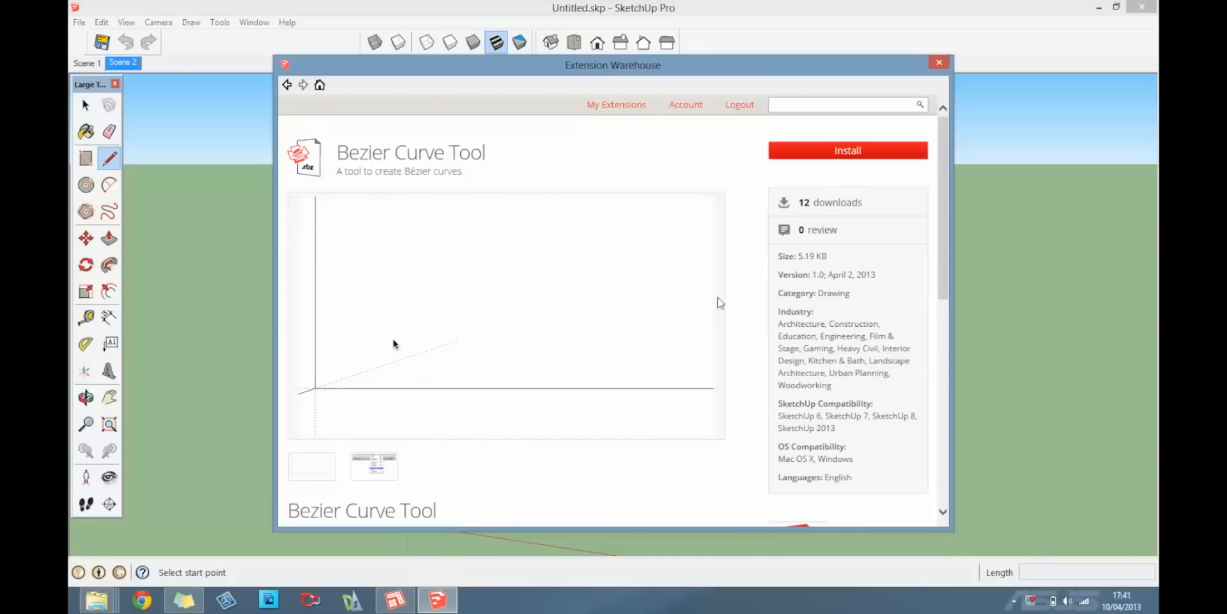
{"action": "left_click_drag", "start_coordinate": [945, 257], "coordinate": [931, 356]}
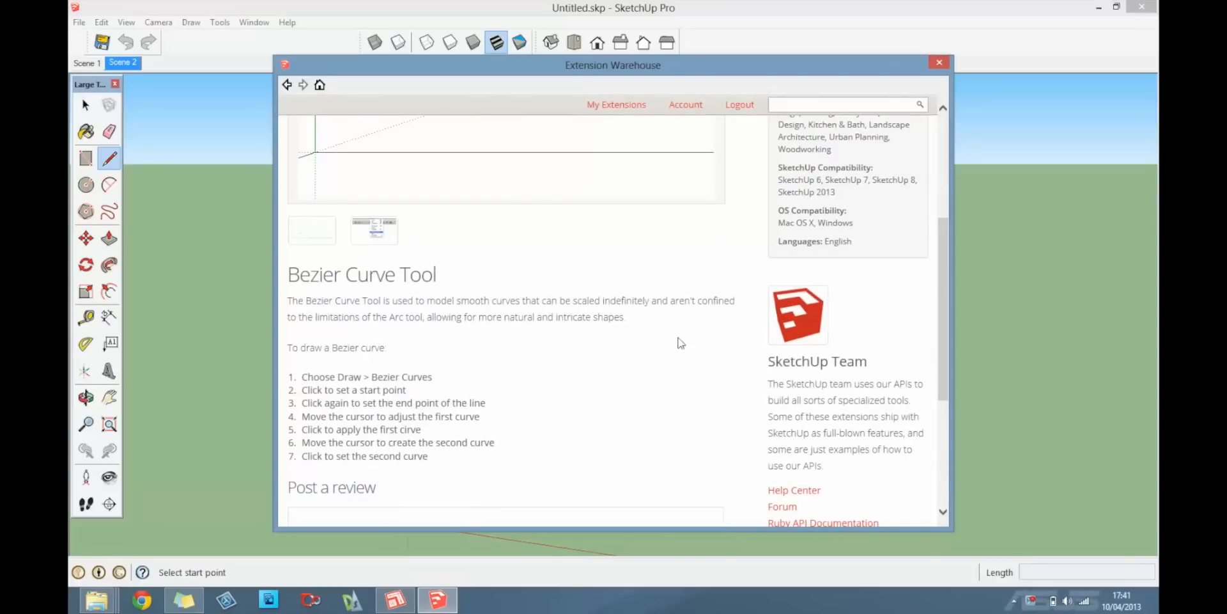
{"action": "left_click_drag", "start_coordinate": [941, 301], "coordinate": [945, 192]}
Step: Install the Bezier Curve Tool extension, allowing it file system access, and close the Extension Warehouse
{"action": "left_click", "coordinate": [847, 152]}
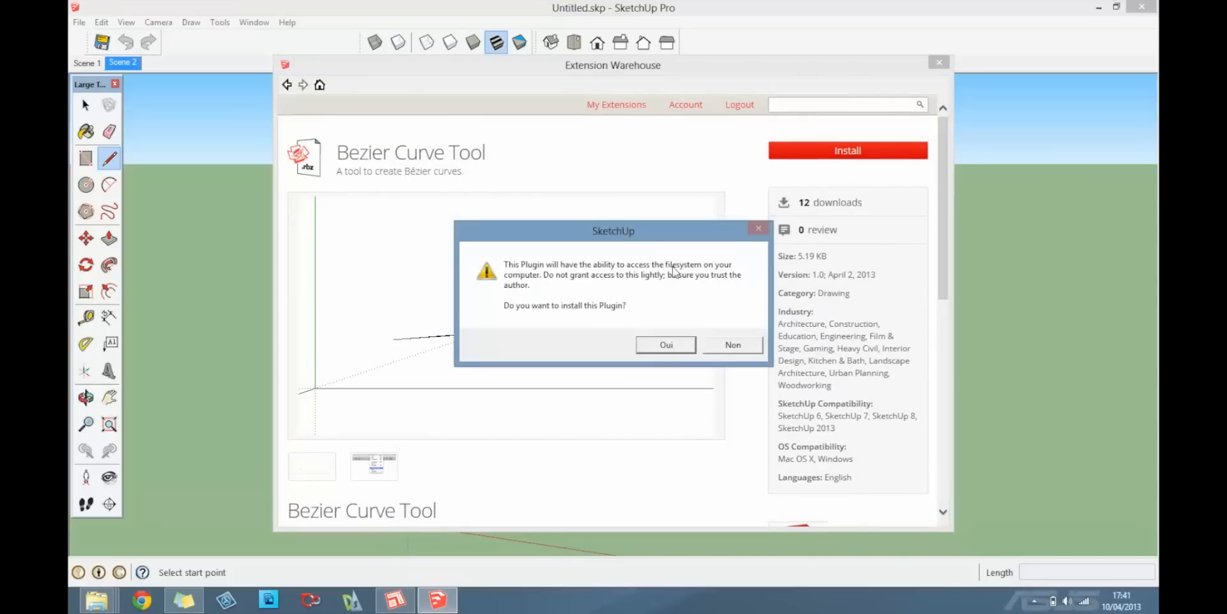
{"action": "left_click", "coordinate": [672, 345]}
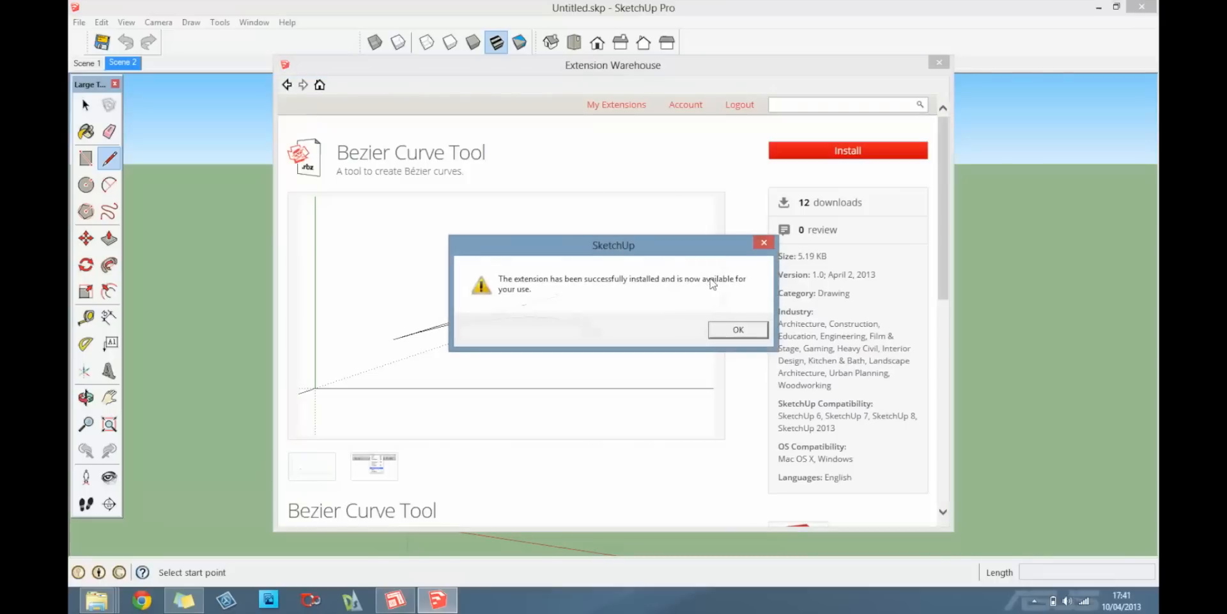
{"action": "left_click", "coordinate": [738, 330]}
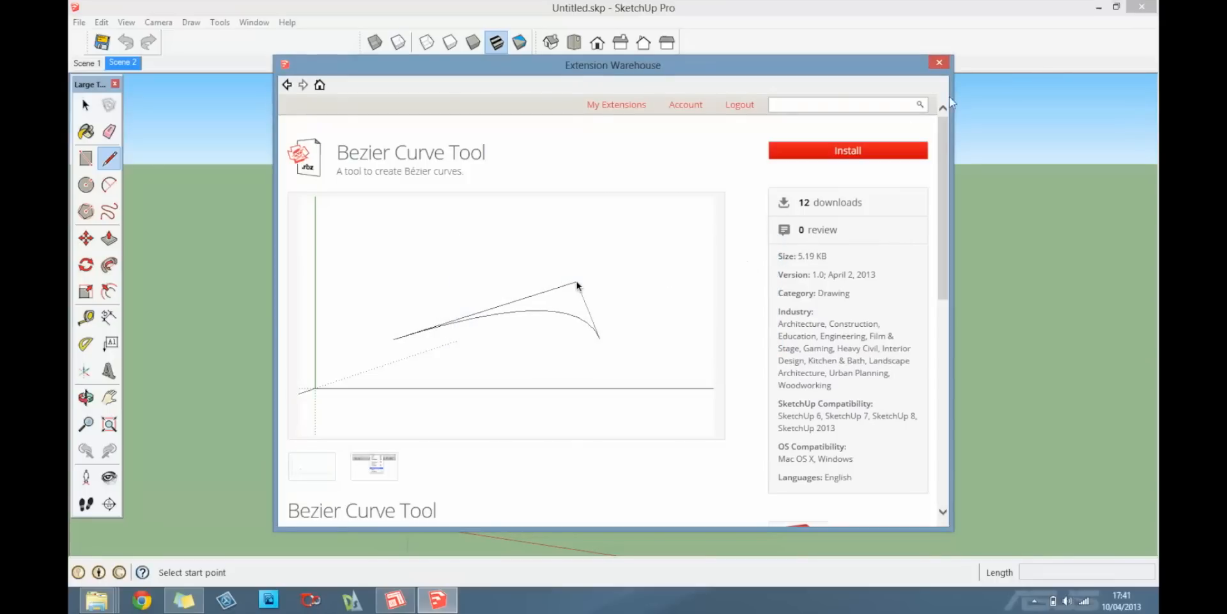
{"action": "left_click", "coordinate": [939, 62]}
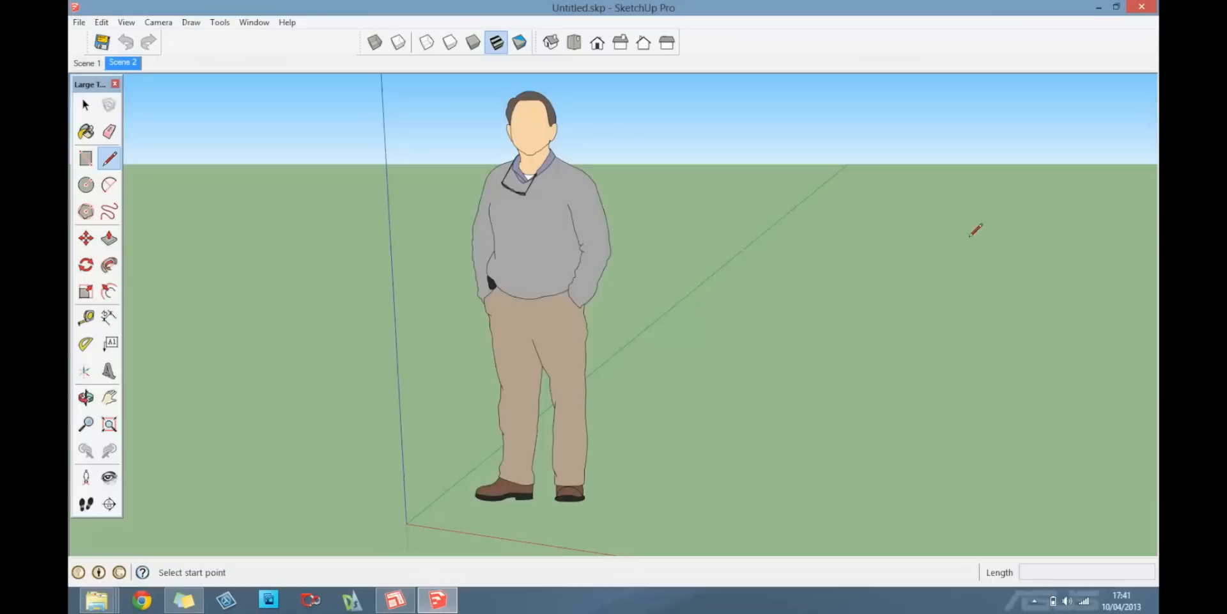
Step: Draw an S-shaped degree 3 Bezier curve on the ground beside the standing figure
{"action": "left_click", "coordinate": [191, 22]}
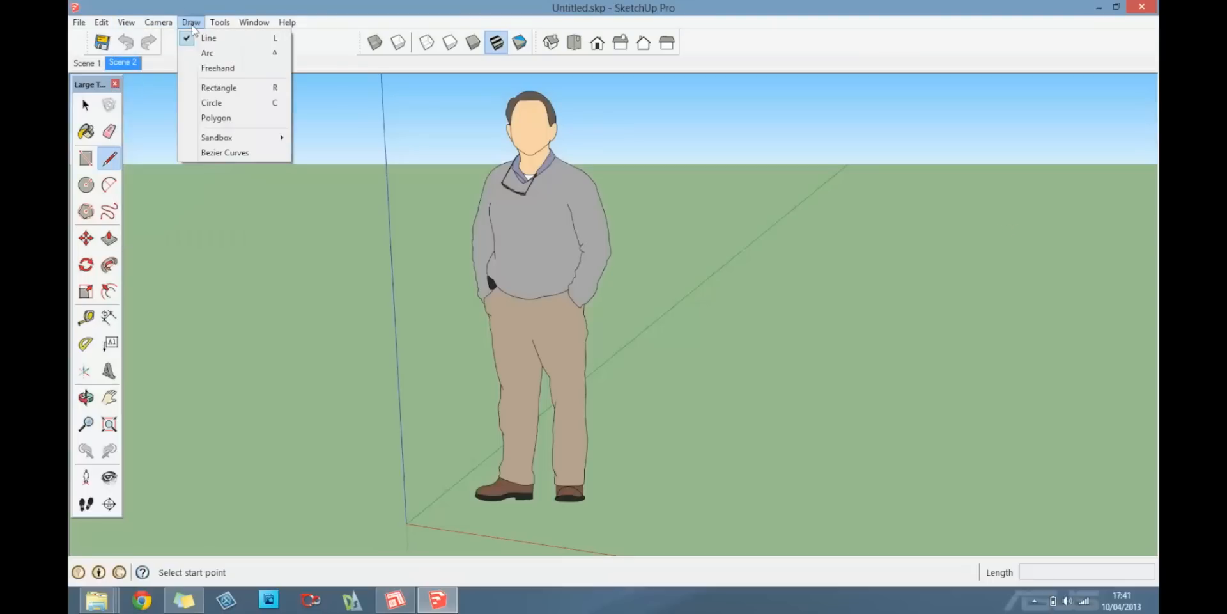
{"action": "left_click", "coordinate": [232, 152]}
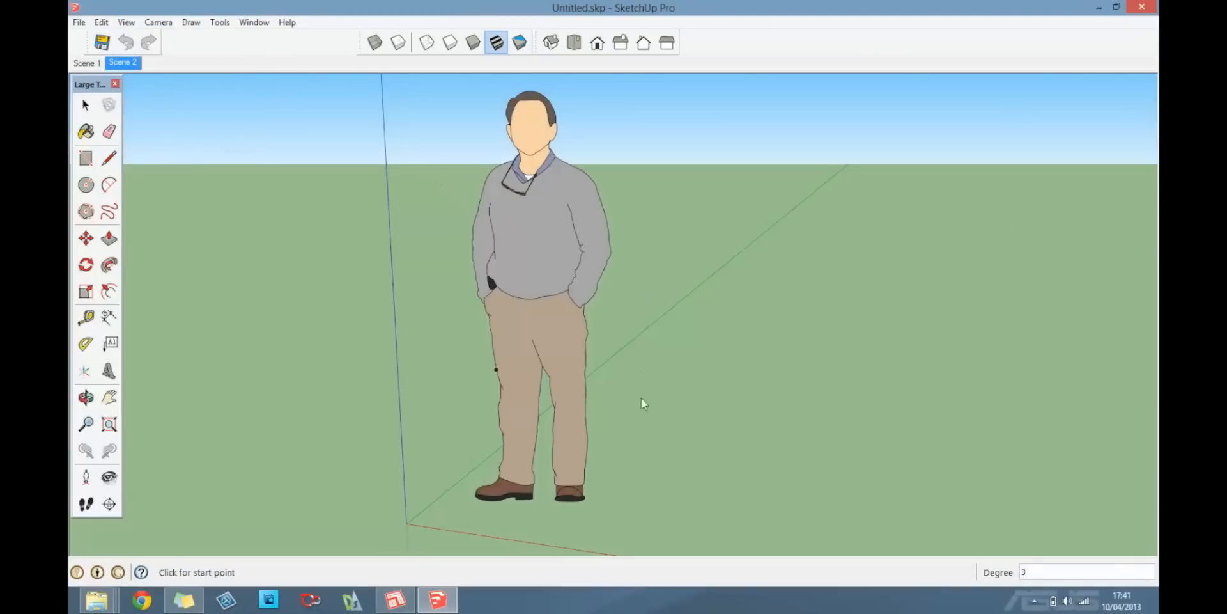
{"action": "left_click", "coordinate": [657, 483]}
{"action": "left_click", "coordinate": [919, 415]}
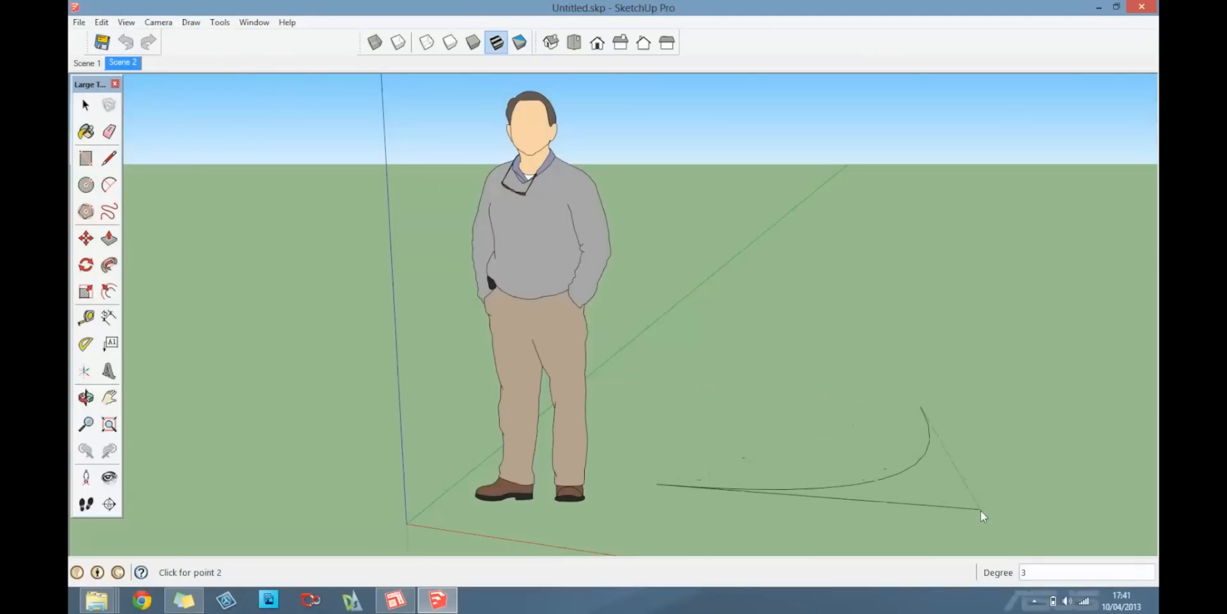
{"action": "left_click", "coordinate": [738, 400]}
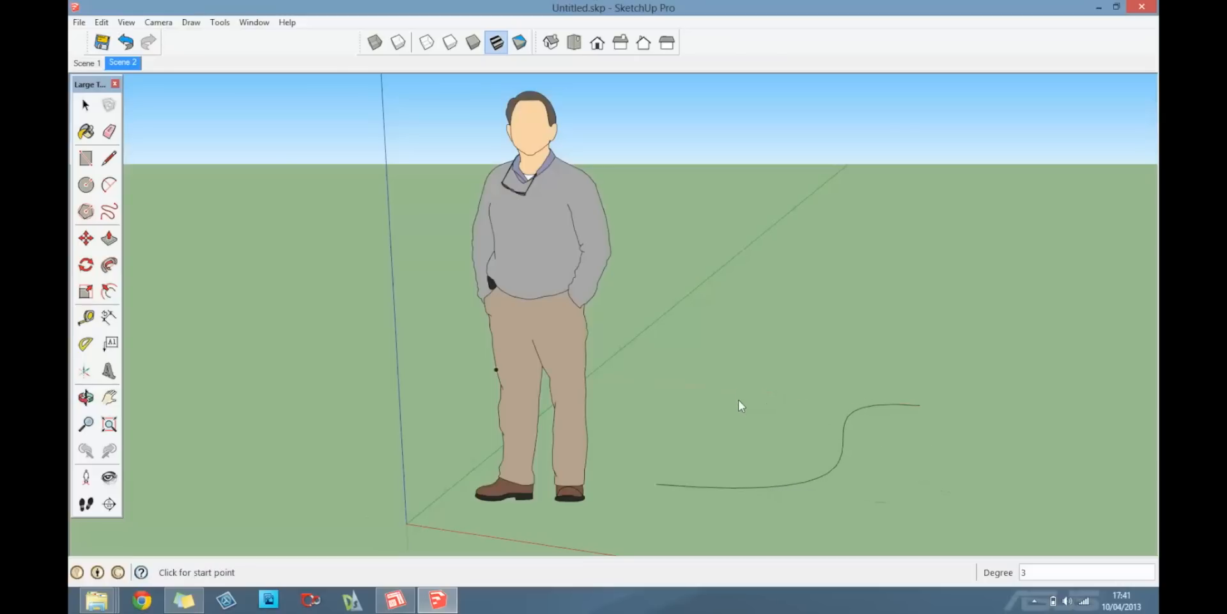
{"action": "key", "text": "space"}
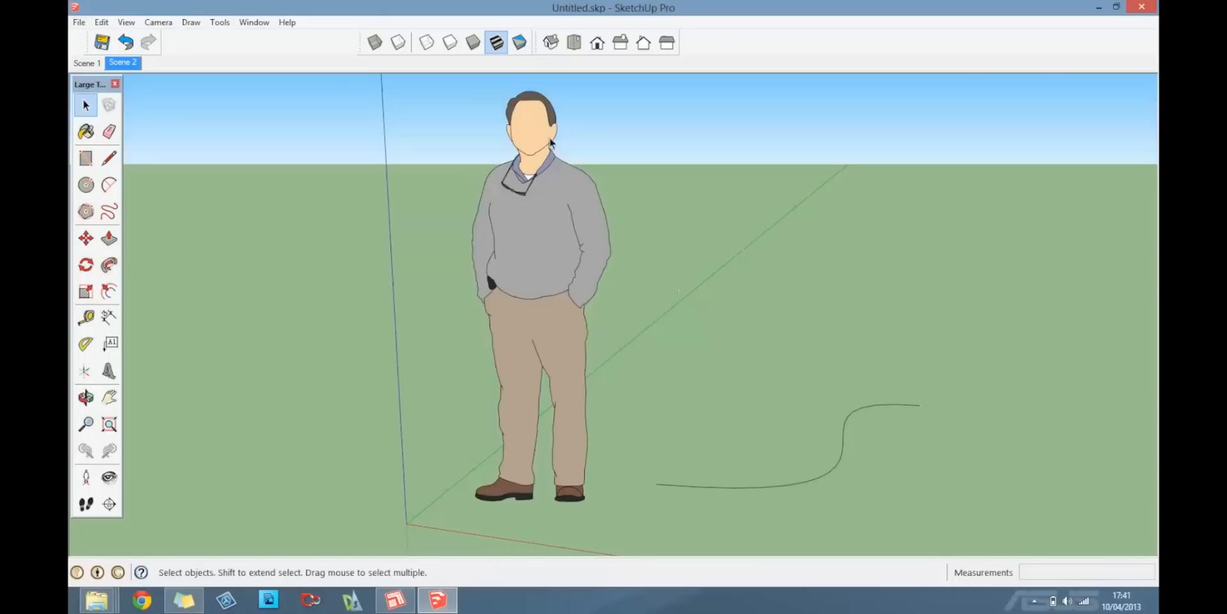
Step: Export the scene animation as an uncompressed AVI video named Untitled.avi in Mes documents, after viewing the available video formats
{"action": "left_click", "coordinate": [79, 22]}
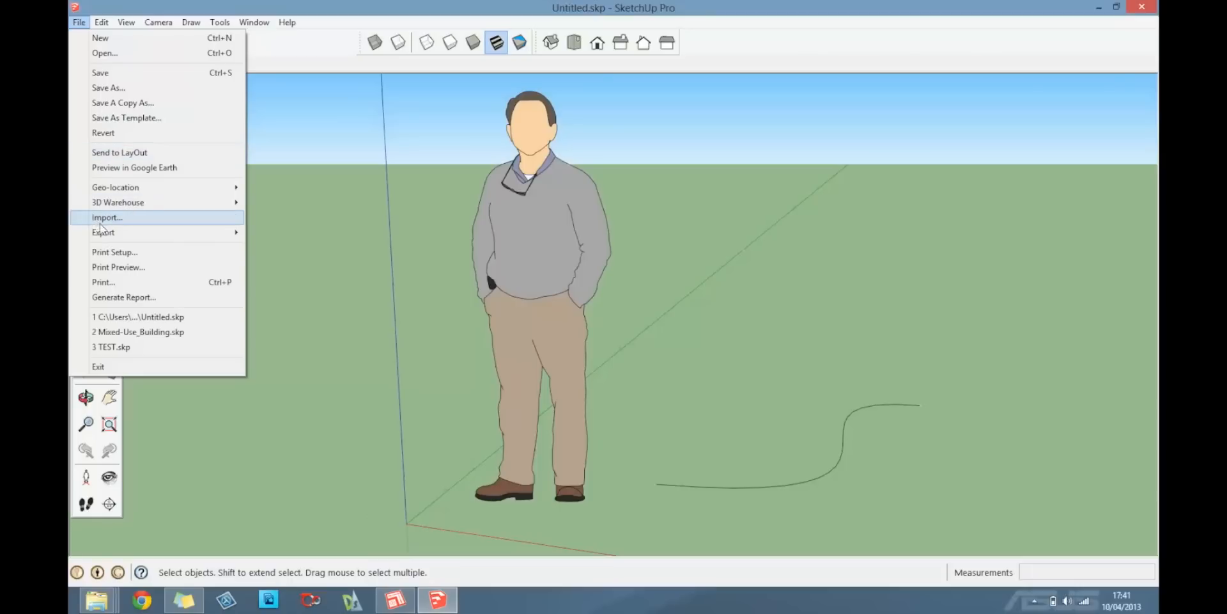
{"action": "mouse_move", "coordinate": [105, 232]}
{"action": "mouse_move", "coordinate": [291, 277]}
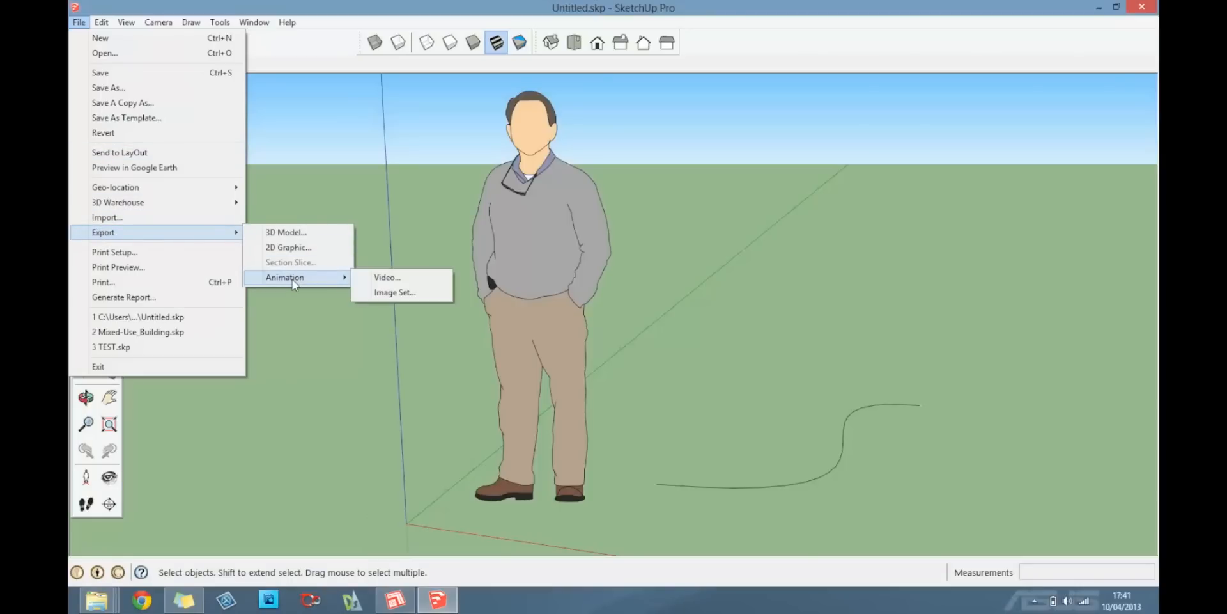
{"action": "left_click", "coordinate": [382, 277]}
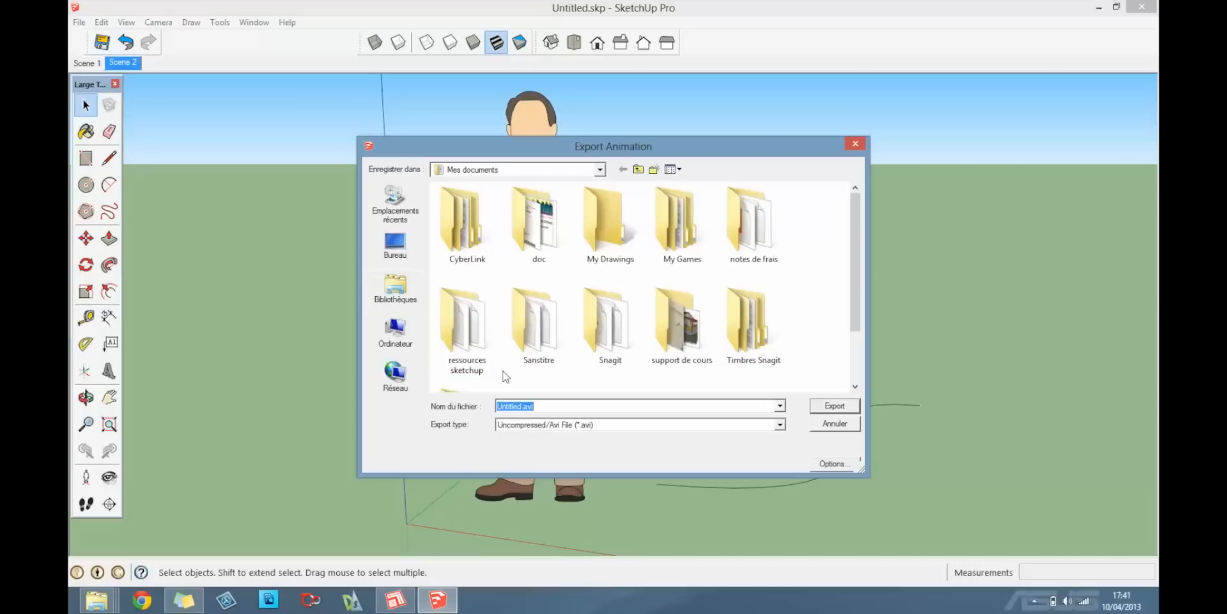
{"action": "left_click", "coordinate": [653, 425]}
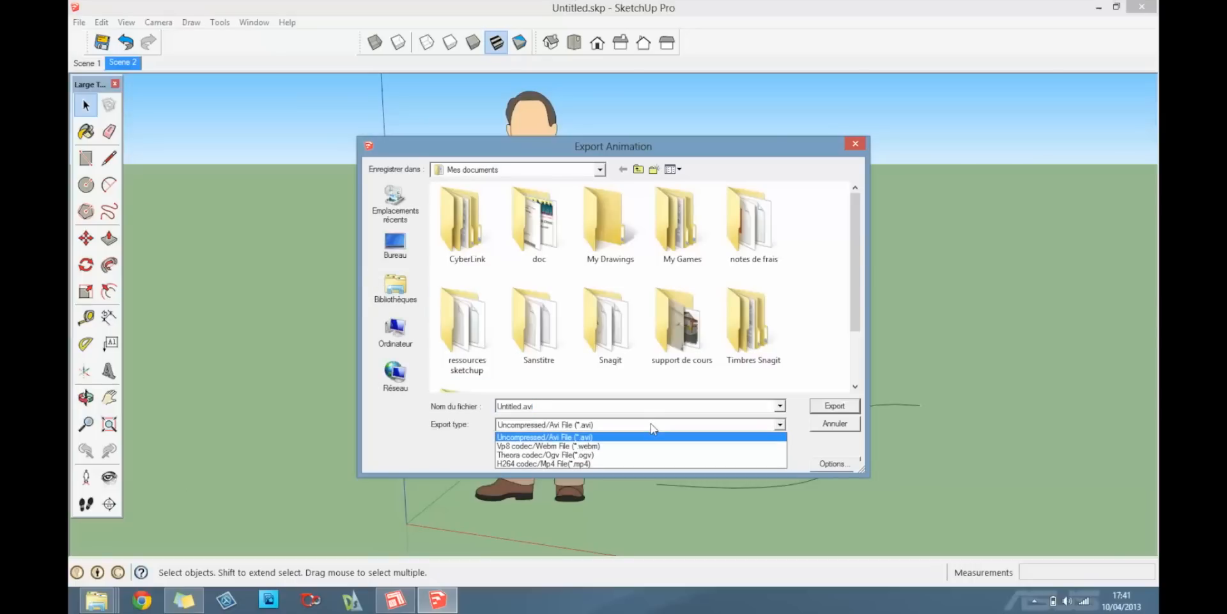
{"action": "left_click", "coordinate": [653, 429]}
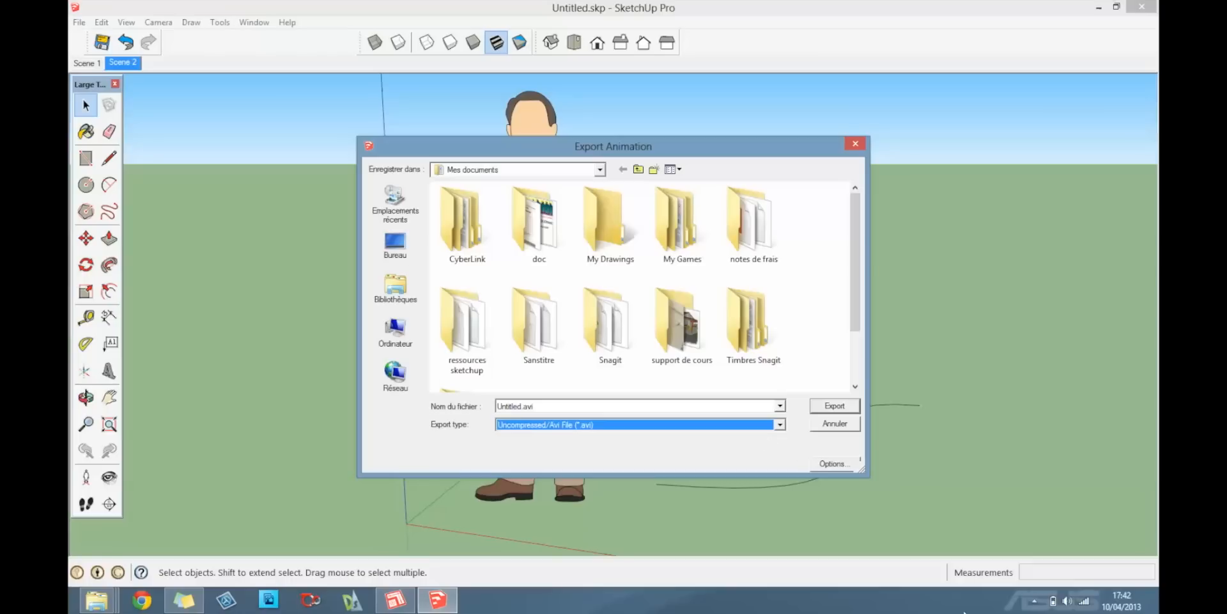
{"action": "left_click", "coordinate": [831, 409]}
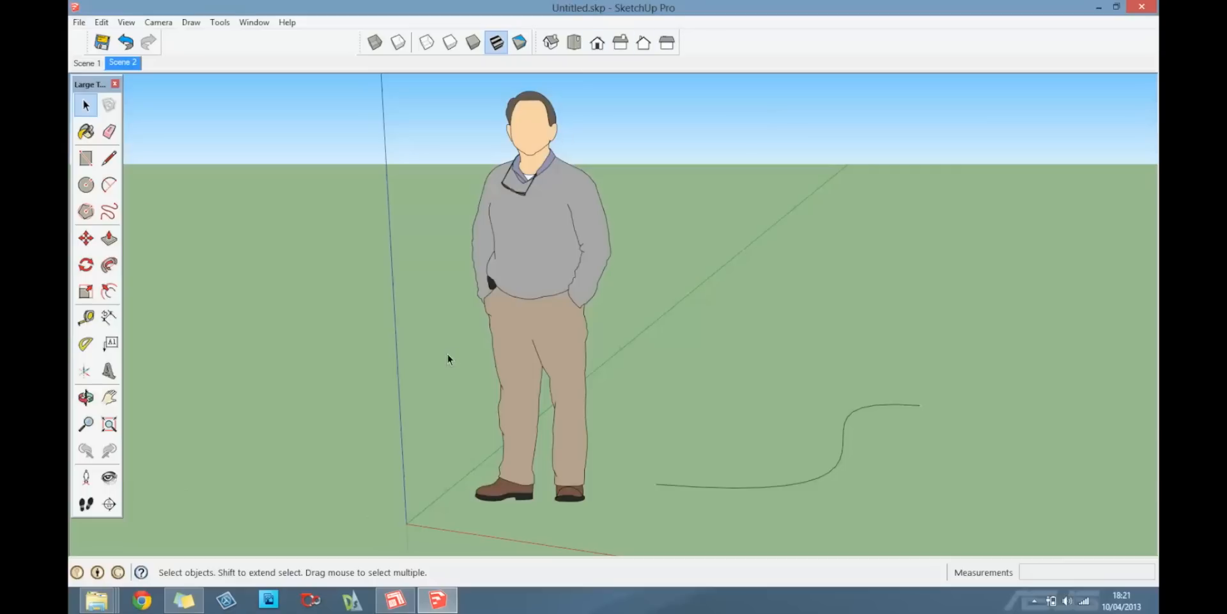
Step: Switch to LayOut, move the floor plan viewport slightly down the page, and set its scale to 1mm:200mm (1:200)
{"action": "left_click", "coordinate": [396, 600]}
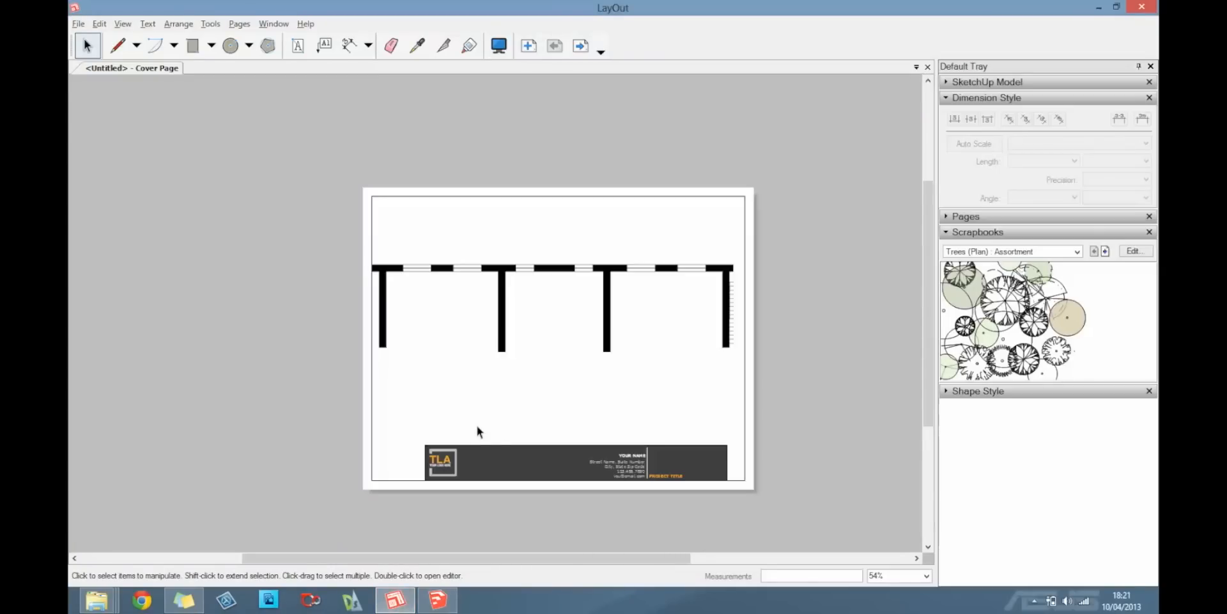
{"action": "left_click", "coordinate": [503, 276]}
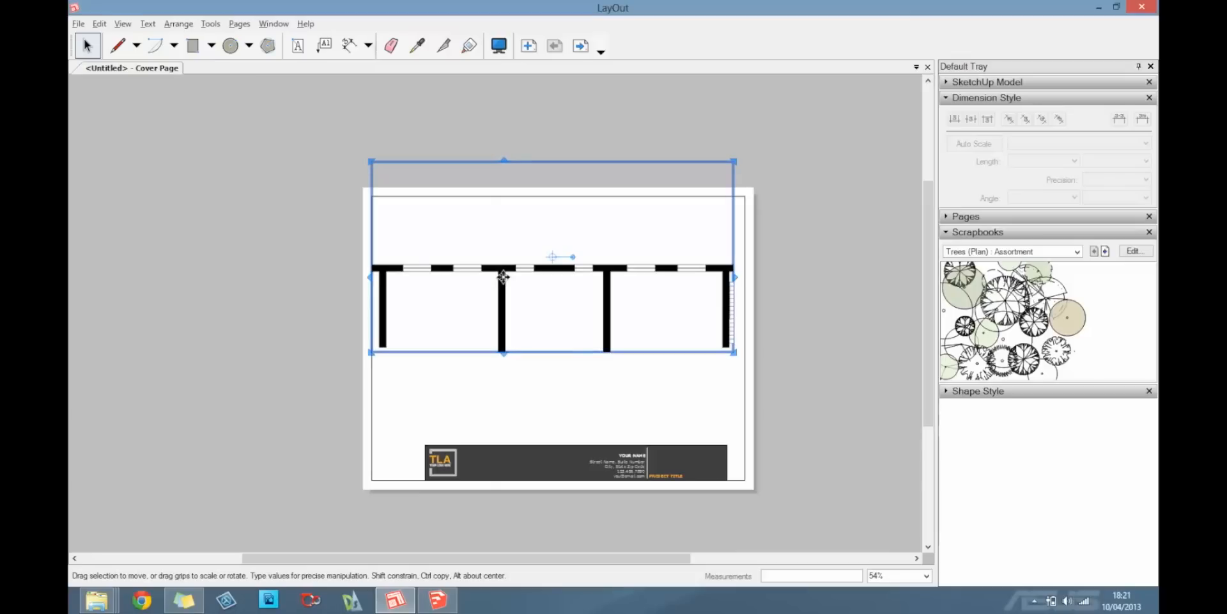
{"action": "mouse_move", "coordinate": [503, 276]}
{"action": "left_mouse_down"}
{"action": "mouse_move", "coordinate": [505, 327]}
{"action": "mouse_move", "coordinate": [527, 294]}
{"action": "mouse_move", "coordinate": [503, 298]}
{"action": "left_mouse_up"}
{"action": "right_click", "coordinate": [503, 298]}
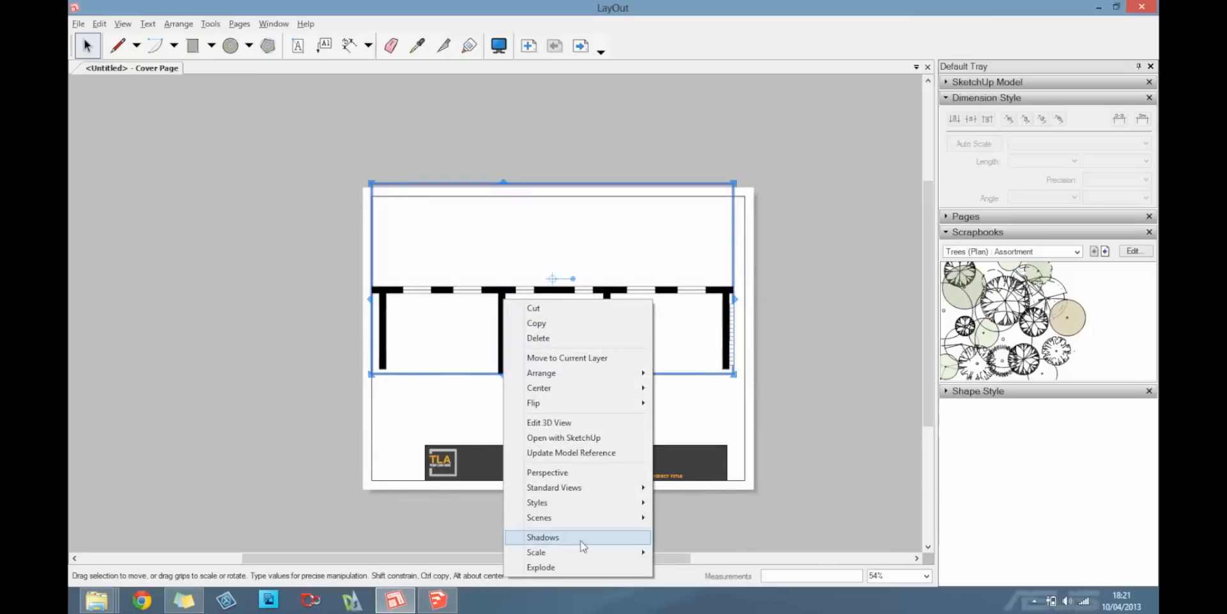
{"action": "mouse_move", "coordinate": [582, 551]}
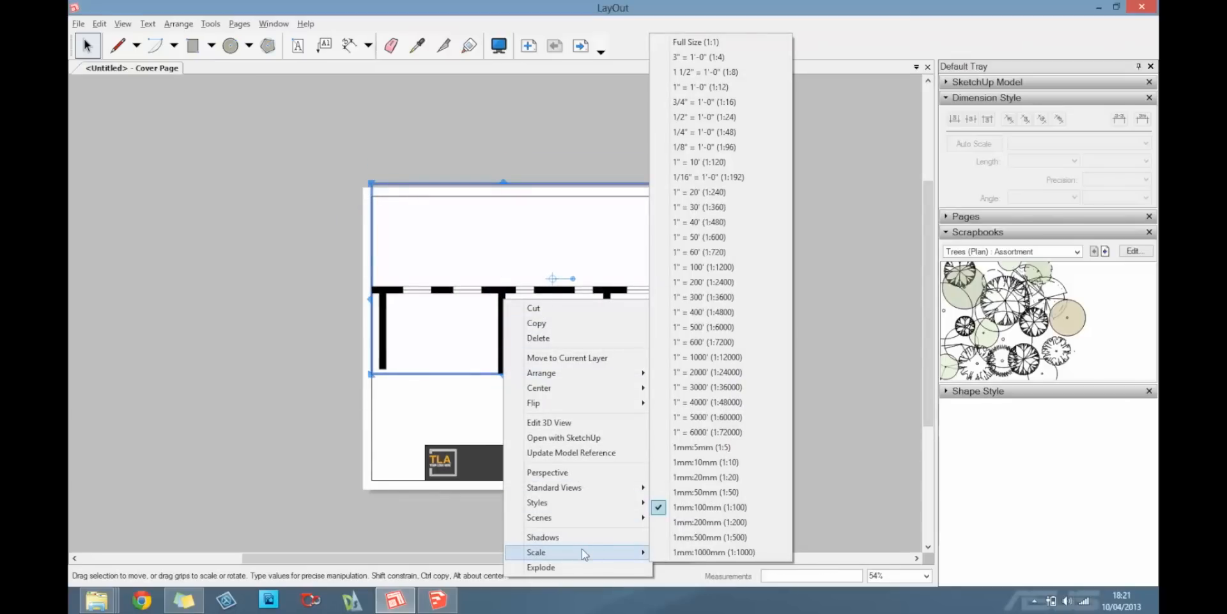
{"action": "left_click", "coordinate": [697, 522]}
{"action": "left_click", "coordinate": [801, 402]}
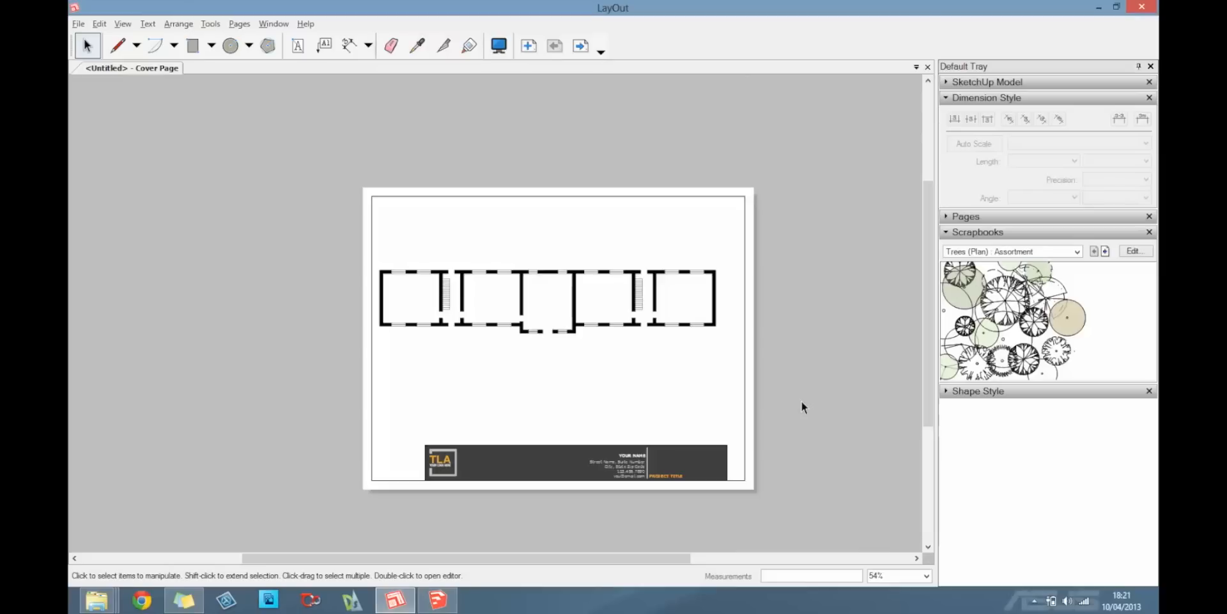
Step: Place a tree from the Trees (Plan) Assortment scrapbook below the plan and copy it into an evenly divided row using /4
{"action": "left_click_drag", "start_coordinate": [1061, 368], "coordinate": [413, 405]}
{"action": "left_click", "coordinate": [88, 45]}
{"action": "left_click", "coordinate": [421, 393]}
{"action": "left_click_drag", "start_coordinate": [428, 411], "coordinate": [732, 372]}
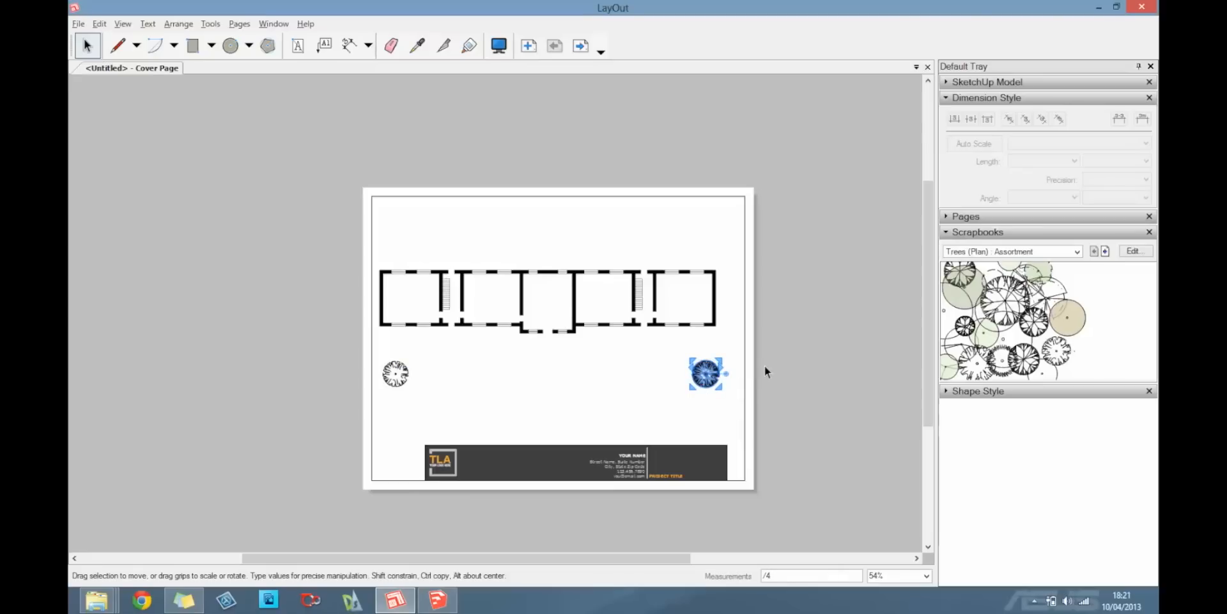
{"action": "key", "text": "Return"}
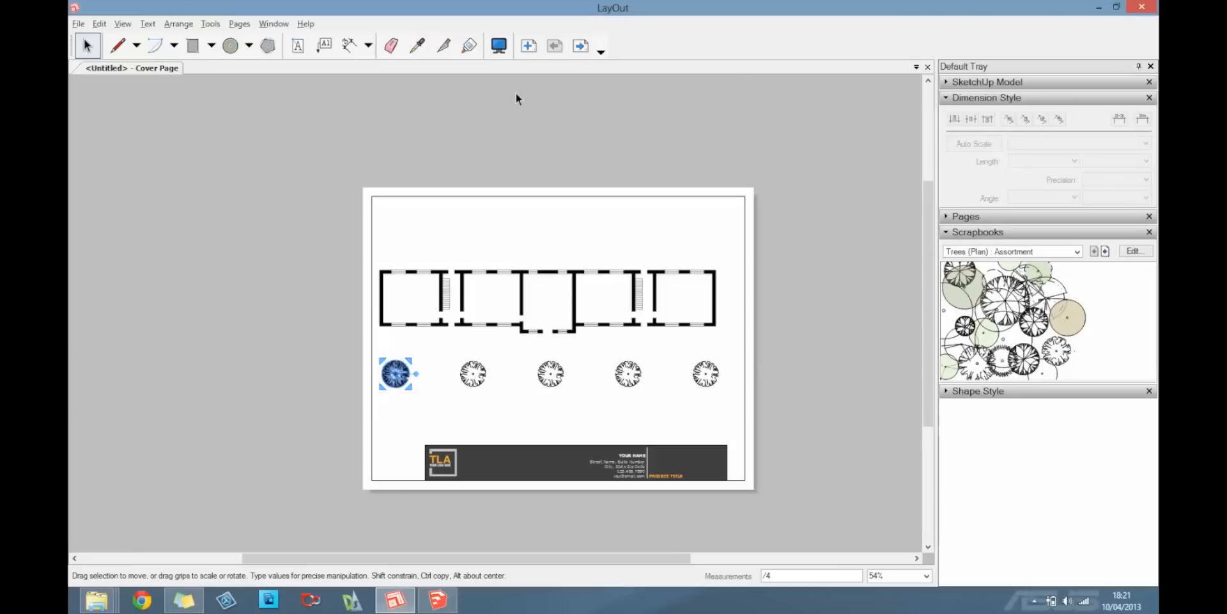
Step: Try a straight-leader label with placeholder text from the central room to below the row of trees
{"action": "left_click", "coordinate": [324, 45]}
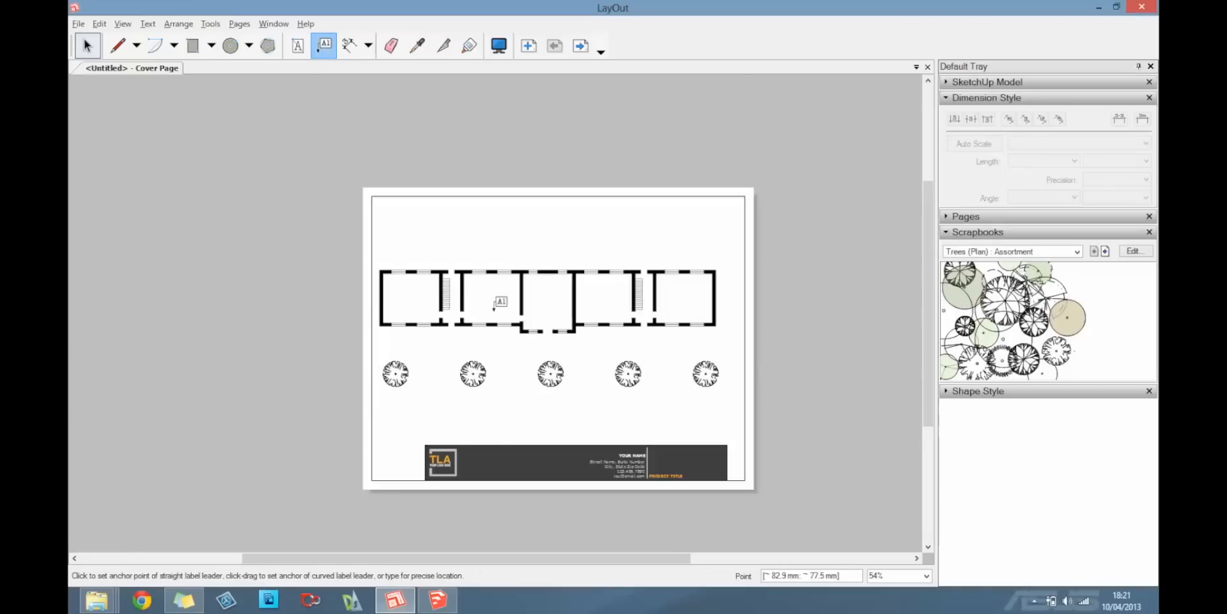
{"action": "left_click", "coordinate": [550, 309]}
{"action": "left_click", "coordinate": [557, 436]}
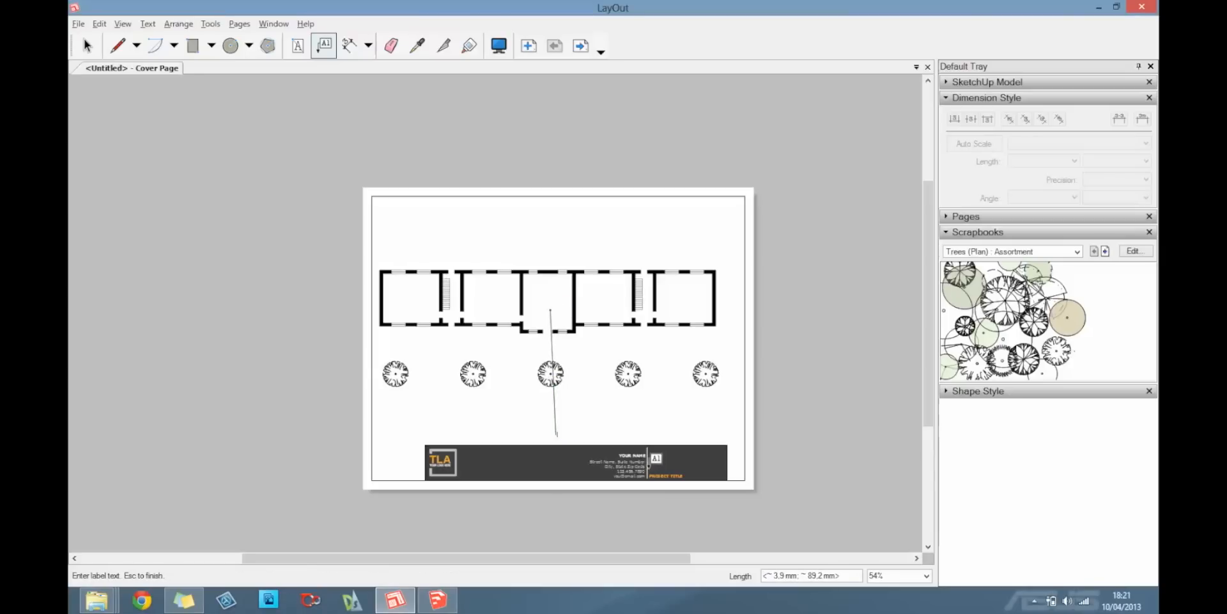
{"action": "type", "text": "fgdfhg"}
{"action": "left_click", "coordinate": [85, 52]}
{"action": "key", "text": "ctrl+z"}
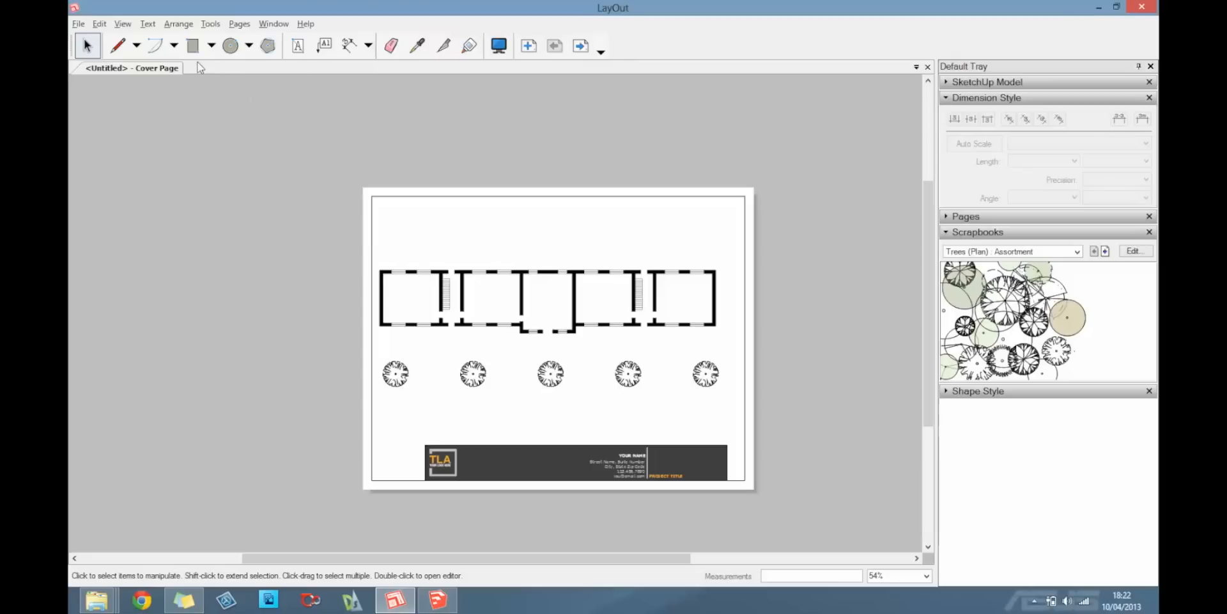
Step: Add a curved-leader label reading "Chemin" from the central room to a point below the trees
{"action": "left_click", "coordinate": [326, 50]}
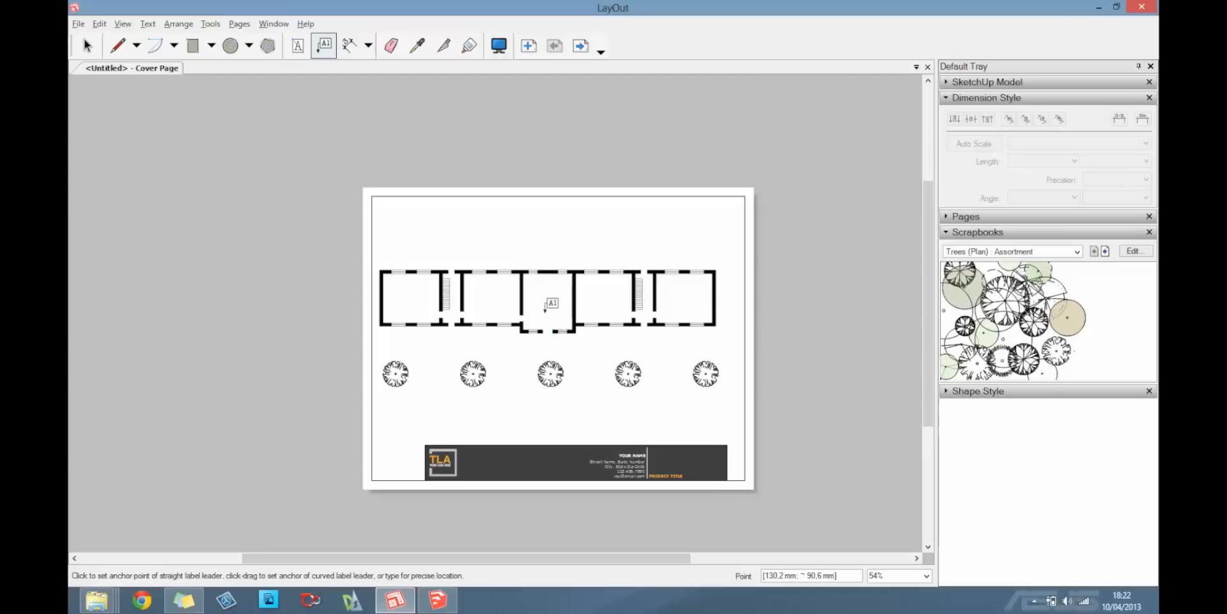
{"action": "left_click_drag", "start_coordinate": [551, 312], "coordinate": [555, 339]}
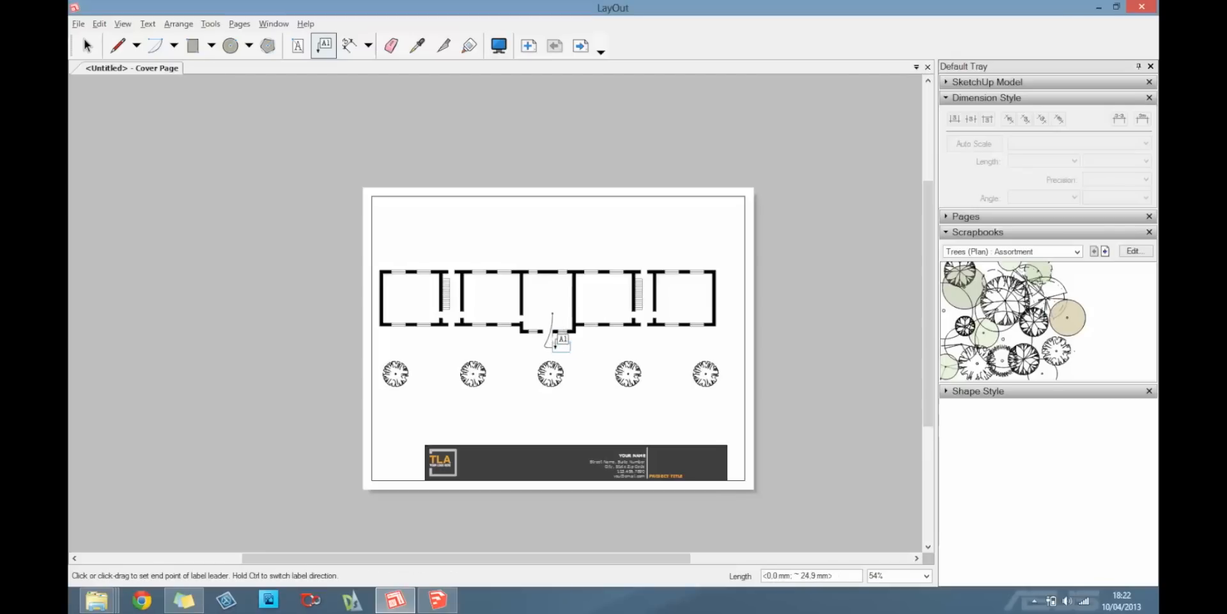
{"action": "left_click_drag", "start_coordinate": [611, 413], "coordinate": [602, 352]}
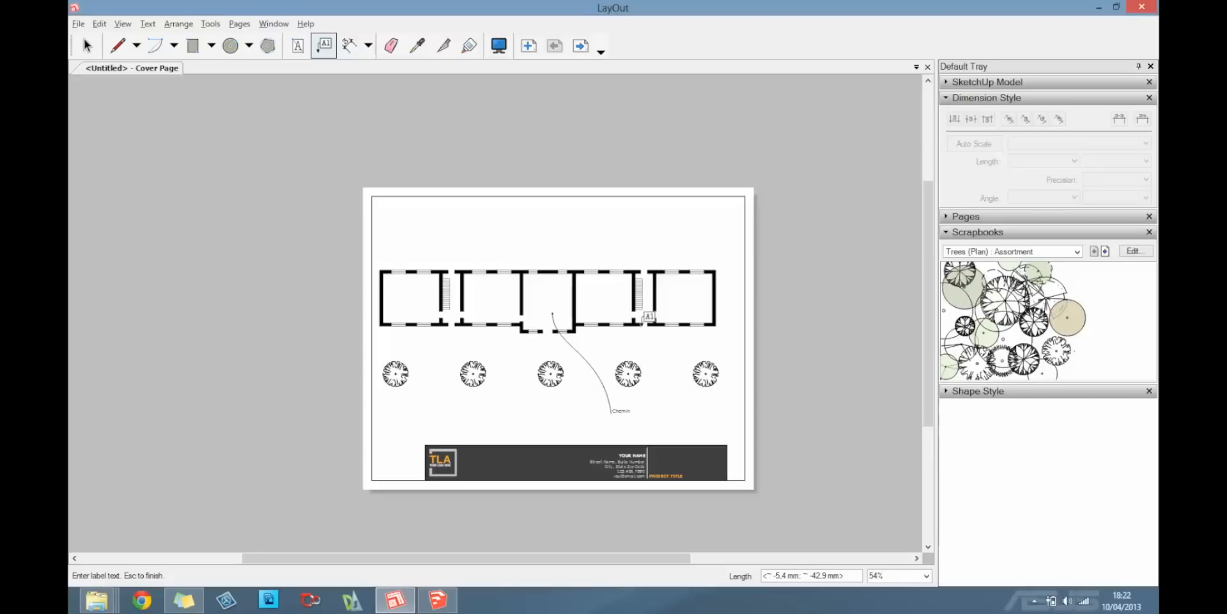
{"action": "key", "text": "Escape"}
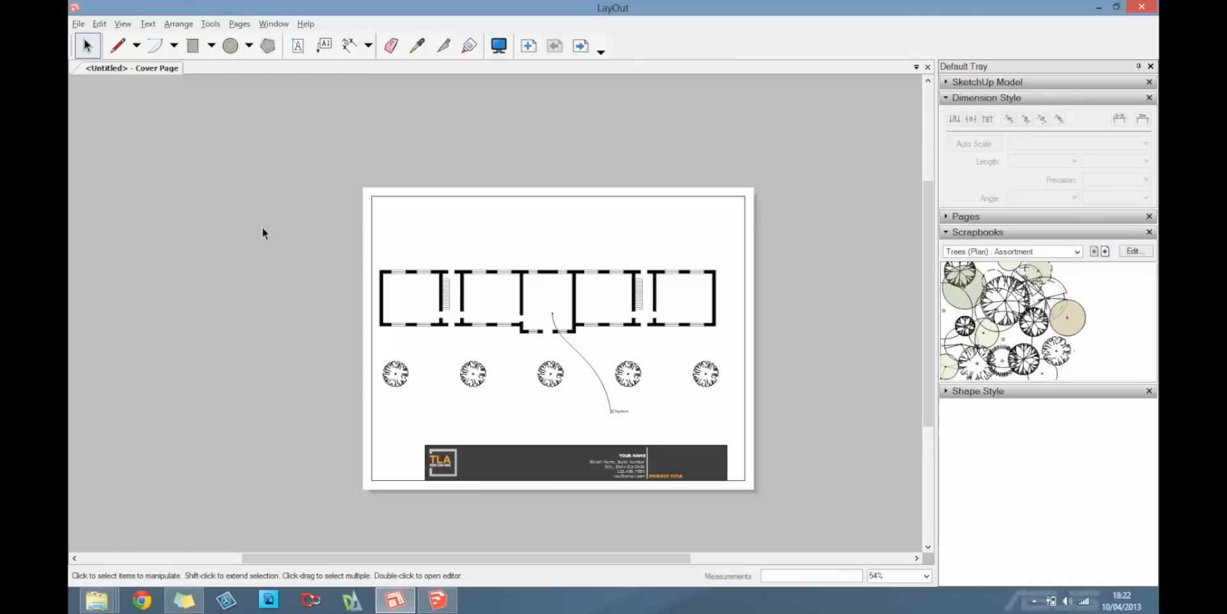
Step: Dimension the building's overall length above the plan and start a dimension along its right end wall
{"action": "left_click", "coordinate": [345, 51]}
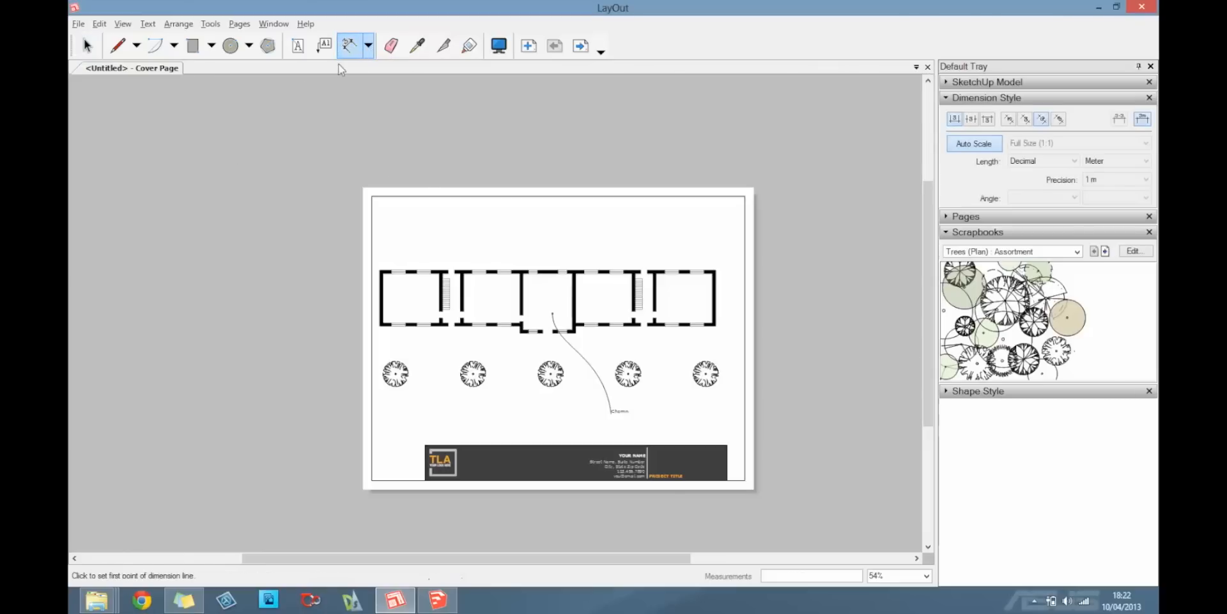
{"action": "left_click", "coordinate": [381, 270]}
{"action": "left_click", "coordinate": [715, 270]}
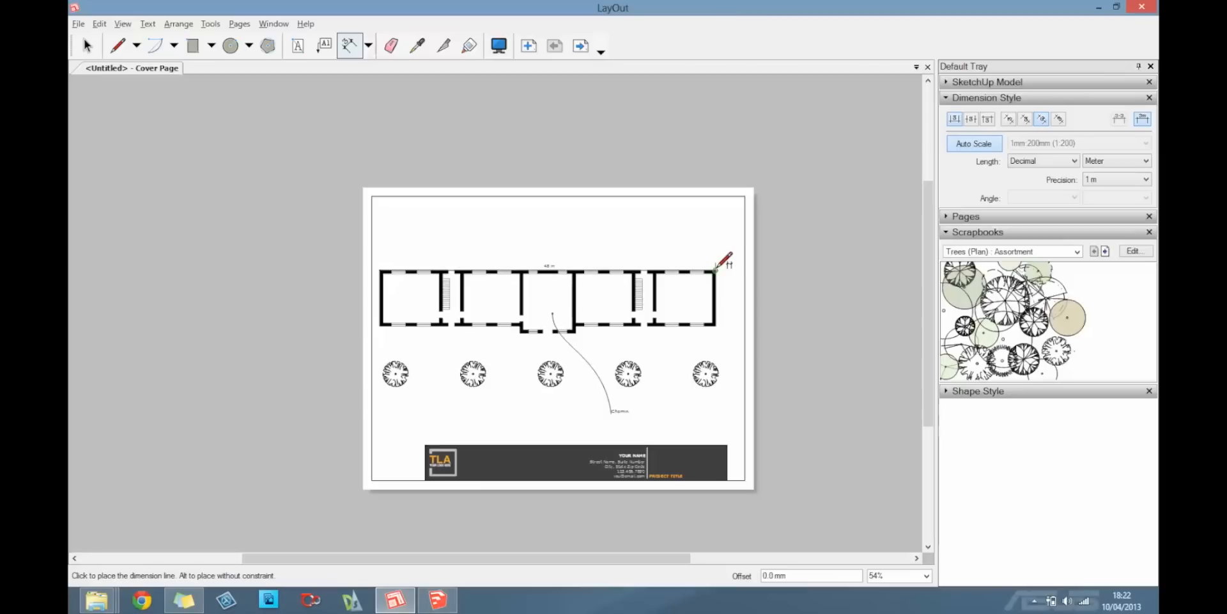
{"action": "left_click", "coordinate": [715, 234]}
{"action": "left_click", "coordinate": [715, 271]}
{"action": "left_click", "coordinate": [715, 324]}
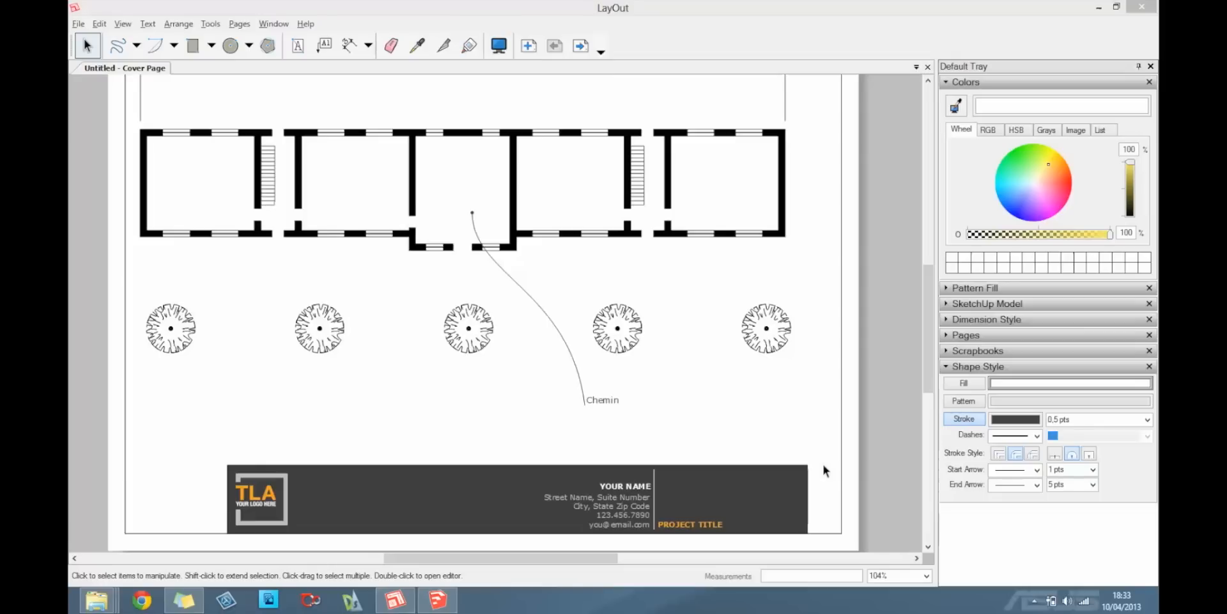
Step: Shift the curved Chemin label with its leader slightly to the left
{"action": "left_click", "coordinate": [570, 347]}
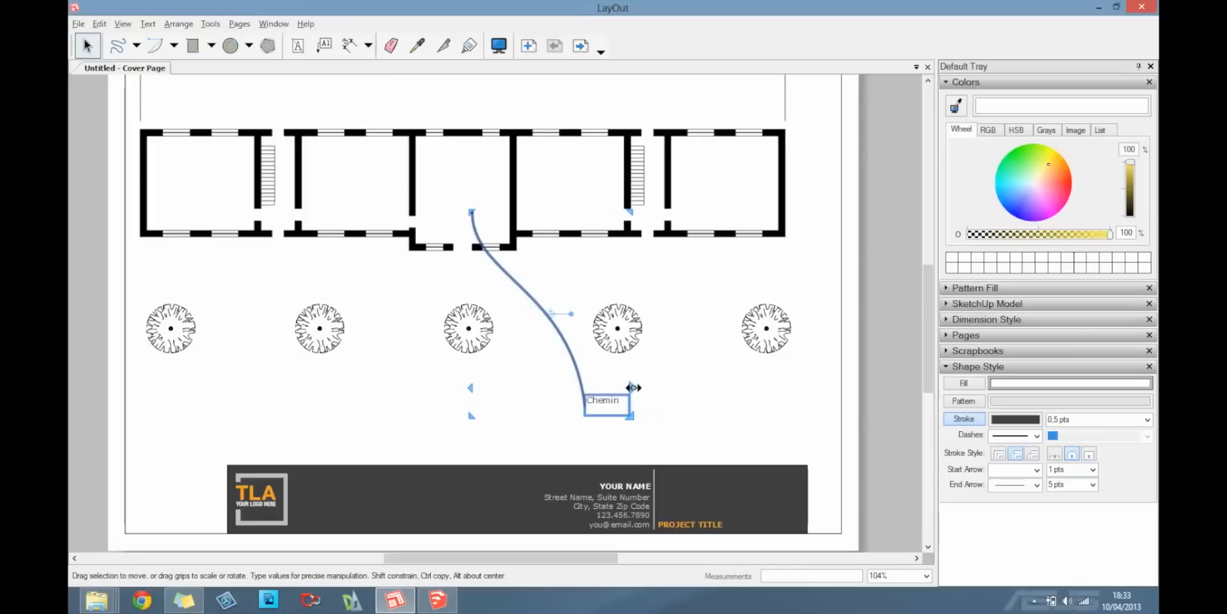
{"action": "left_click", "coordinate": [632, 386]}
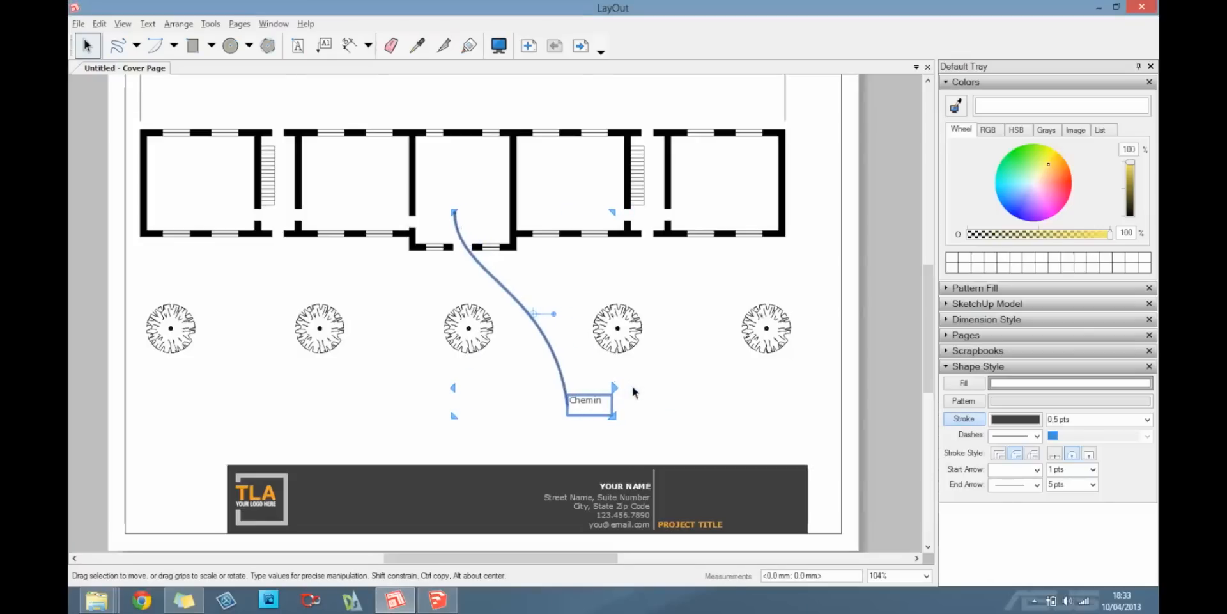
{"action": "scroll", "coordinate": [501, 313], "scroll_direction": "up", "scroll_amount": 1}
Step: Set the stroke width of the Chemin label's curved leader to 2 pts
{"action": "left_click", "coordinate": [396, 266]}
{"action": "left_click", "coordinate": [481, 262]}
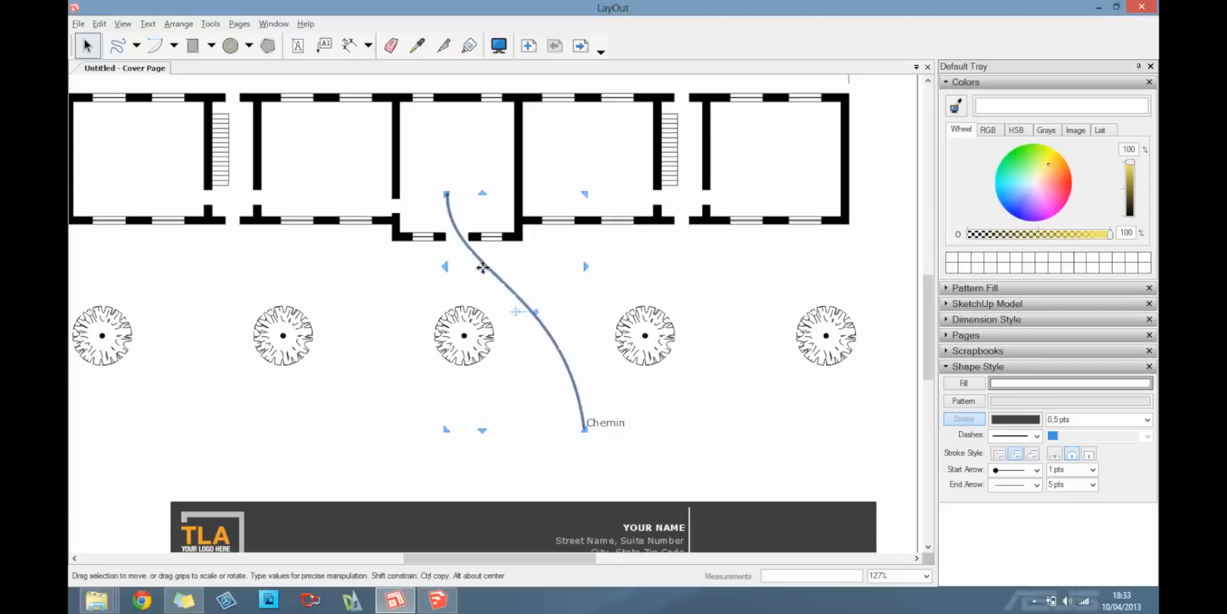
{"action": "left_click", "coordinate": [972, 369]}
{"action": "left_click", "coordinate": [971, 369]}
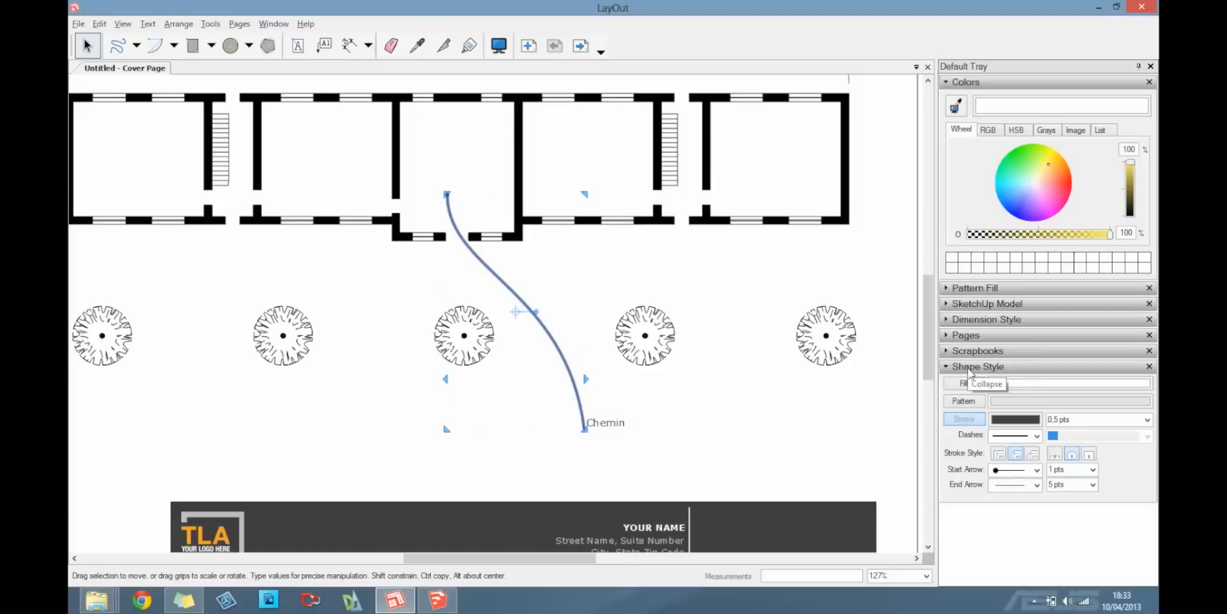
{"action": "left_click", "coordinate": [1147, 420]}
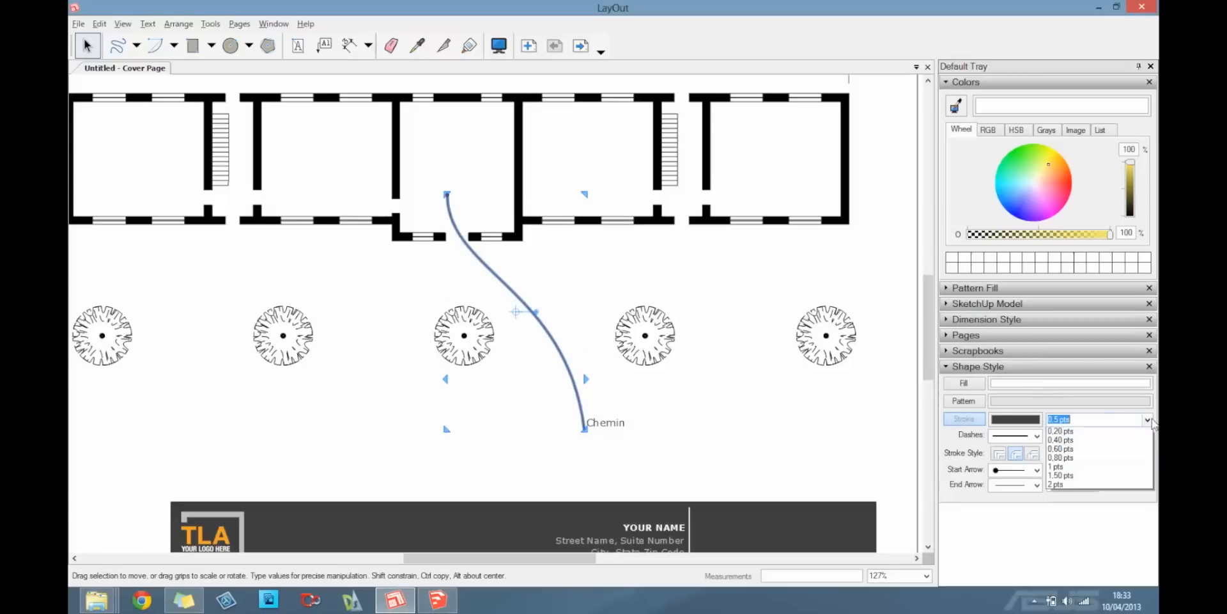
{"action": "left_click", "coordinate": [1072, 495]}
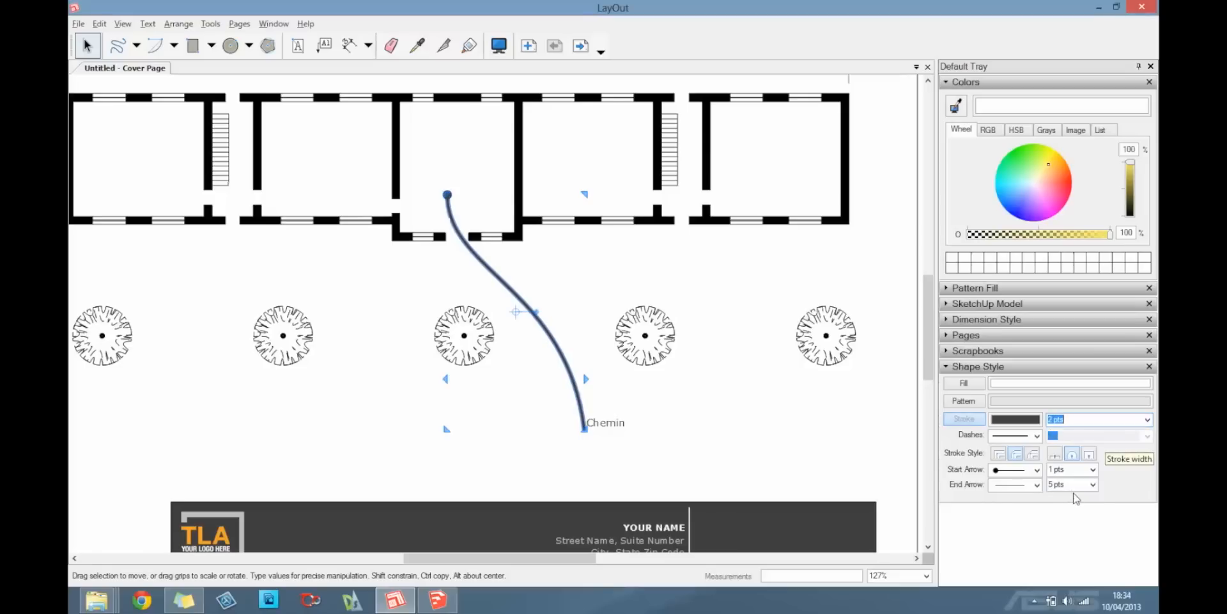
Step: Change the leader's start arrow style to a solid filled arrowhead
{"action": "left_click", "coordinate": [1037, 470]}
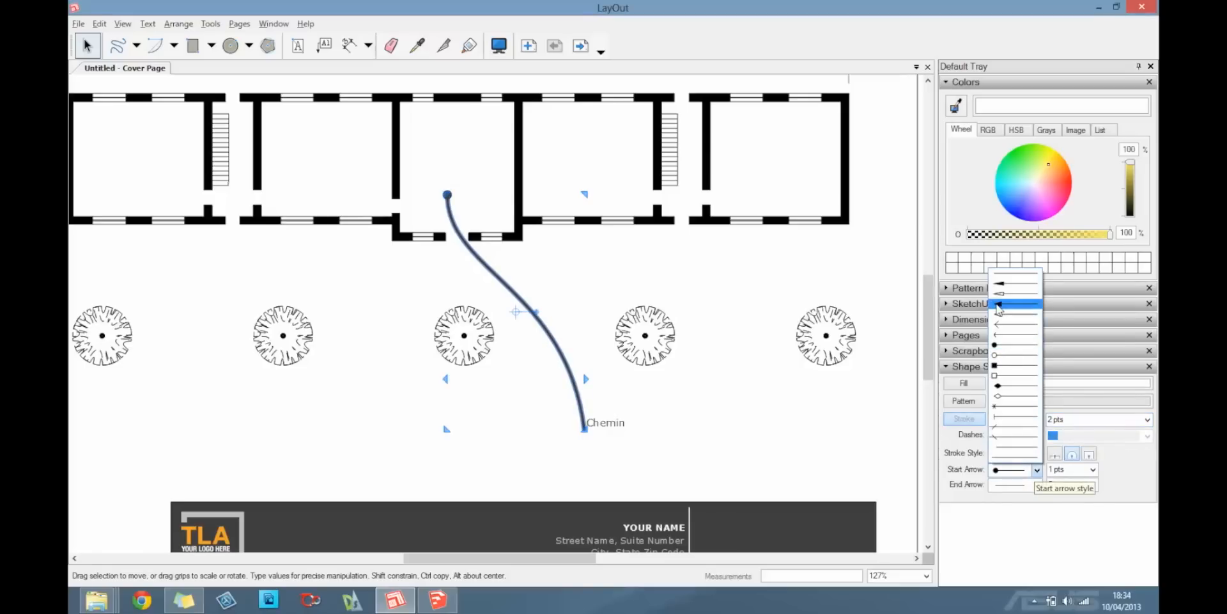
{"action": "left_click", "coordinate": [1016, 304]}
{"action": "left_click", "coordinate": [707, 435]}
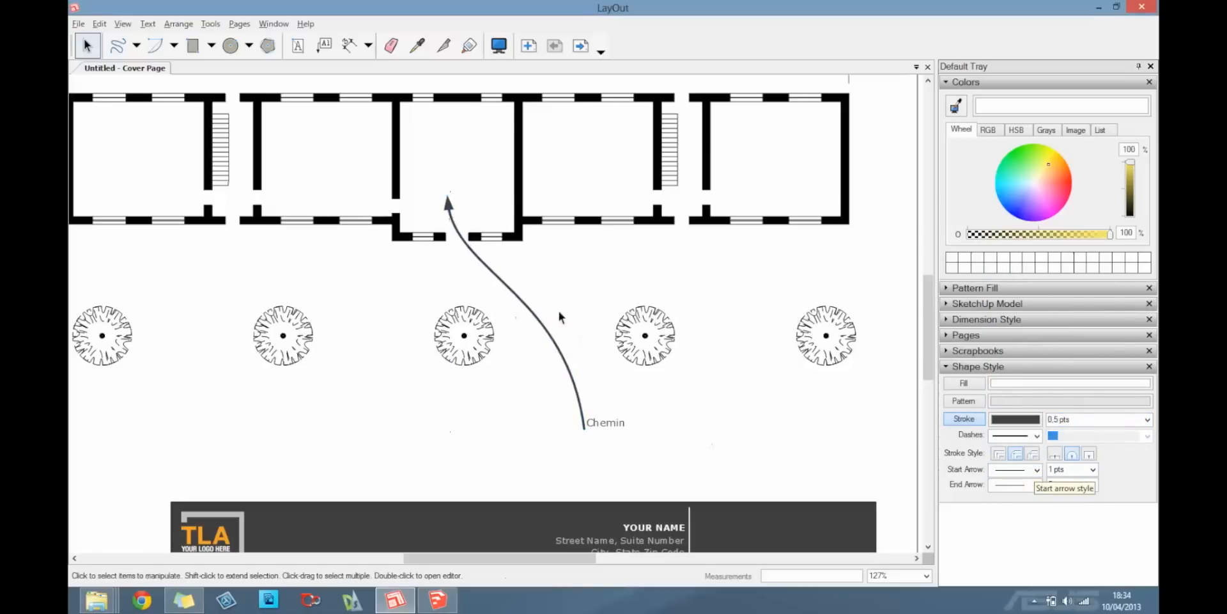
{"action": "left_click", "coordinate": [480, 267]}
{"action": "left_click", "coordinate": [531, 442]}
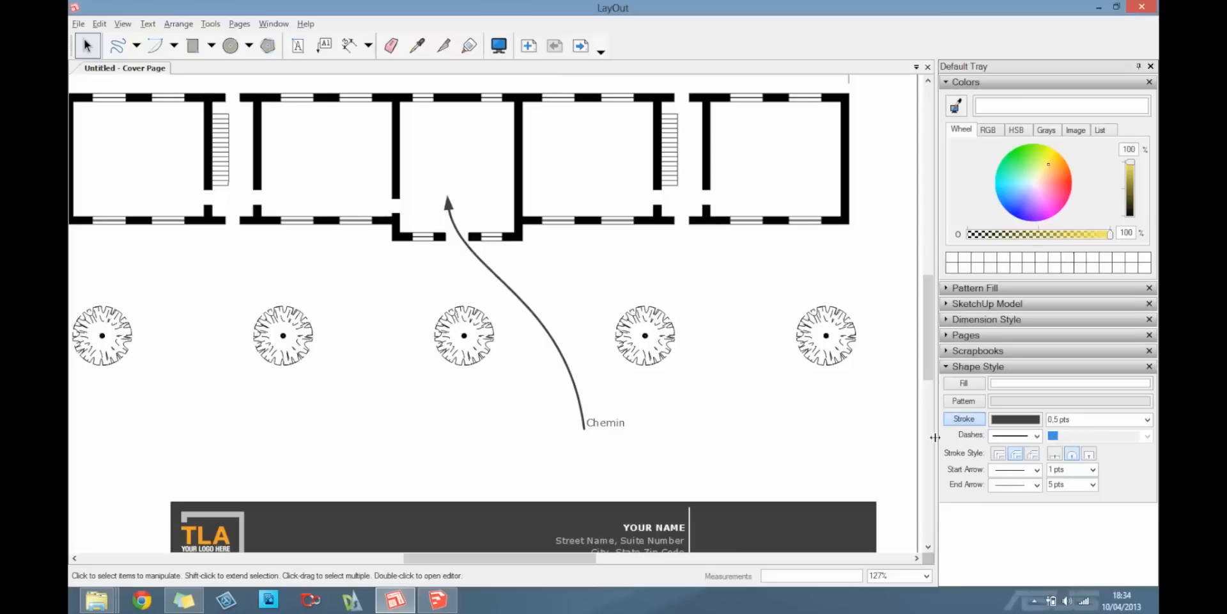
Step: Draw a rectangle below the central bay, matching its width, and an adjoining one of about 38 × 29 mm at its lower right
{"action": "left_click", "coordinate": [190, 45]}
{"action": "left_click", "coordinate": [392, 241]}
{"action": "left_click", "coordinate": [522, 441]}
{"action": "left_click", "coordinate": [523, 442]}
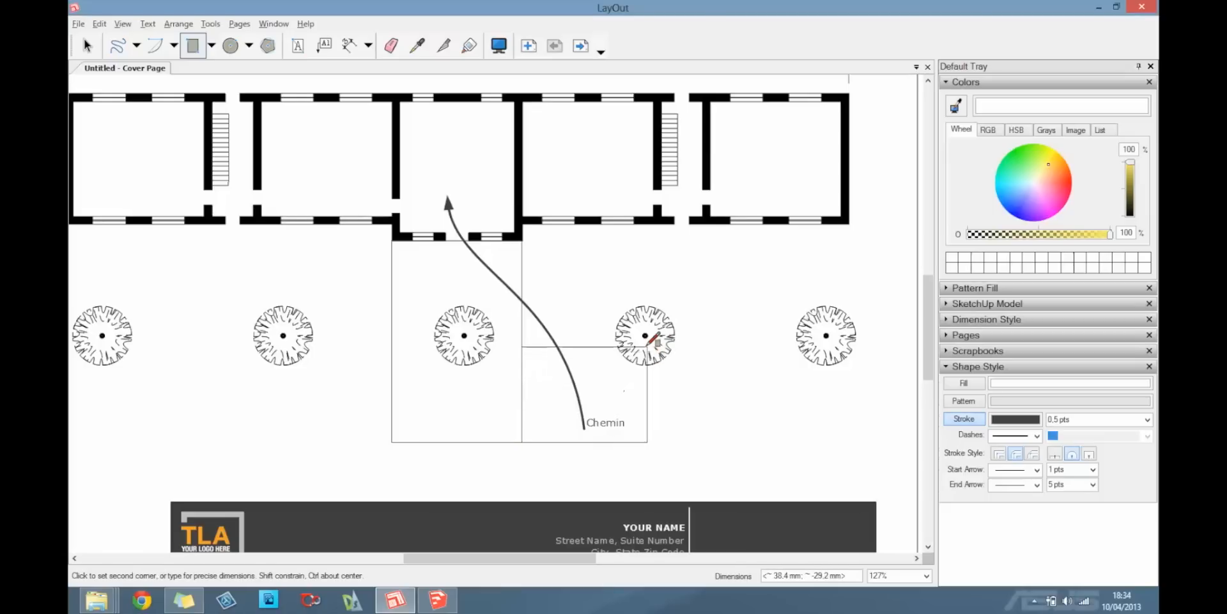
{"action": "left_click", "coordinate": [642, 349]}
Step: Split the rectangles at both ends of their shared edge and erase that shared segment
{"action": "left_click", "coordinate": [443, 46]}
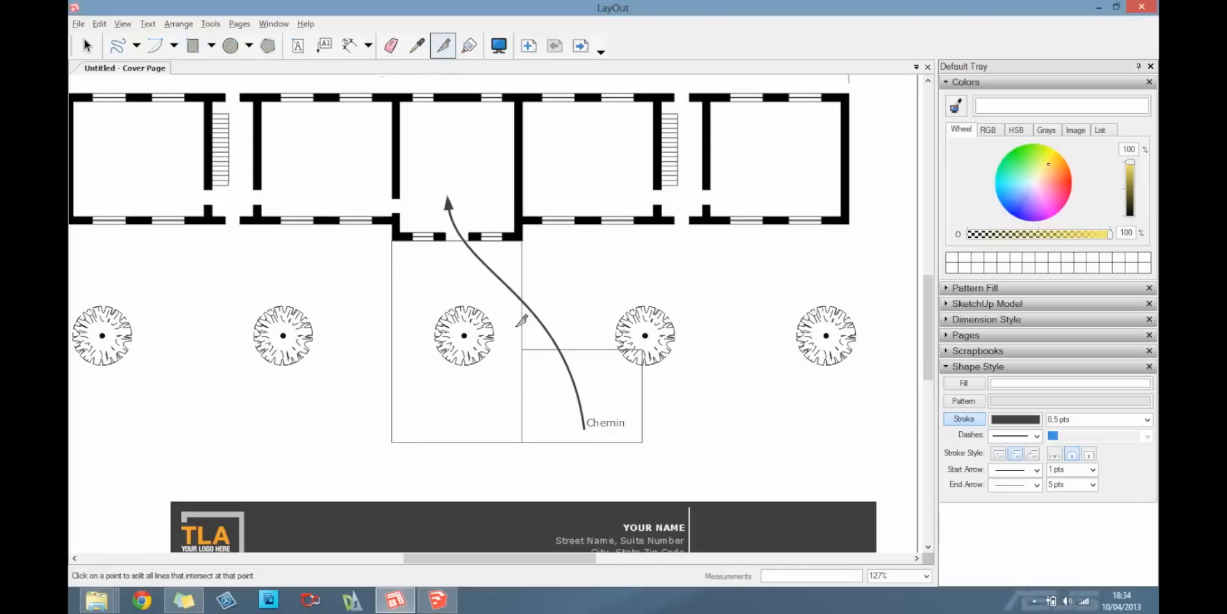
{"action": "left_click", "coordinate": [522, 349]}
{"action": "left_click", "coordinate": [523, 442]}
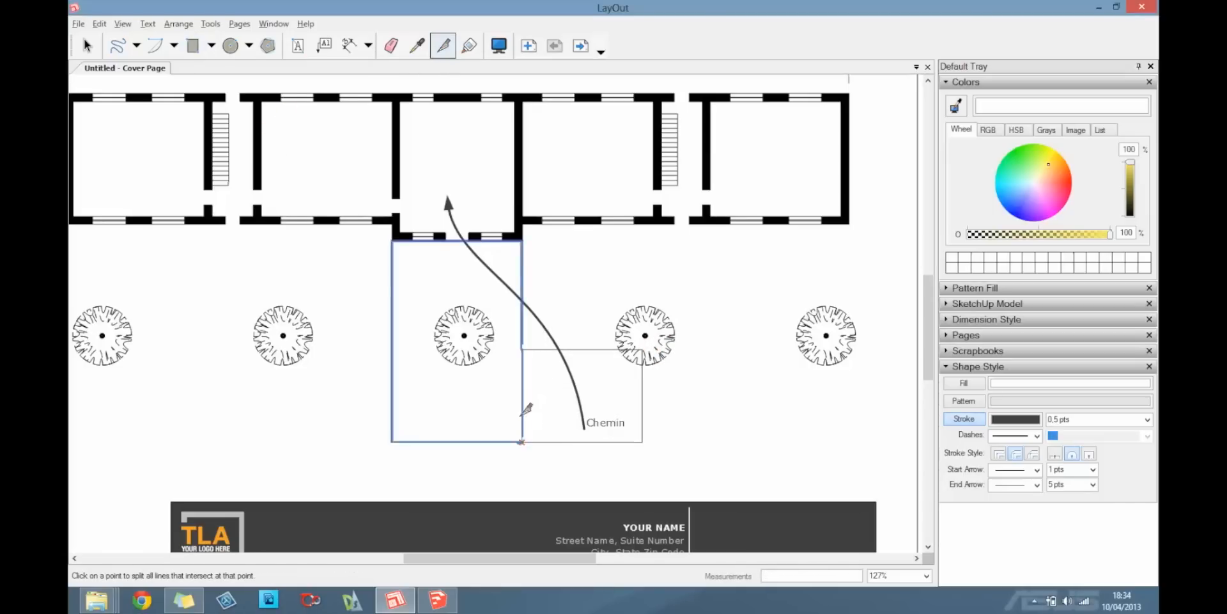
{"action": "left_click", "coordinate": [392, 45]}
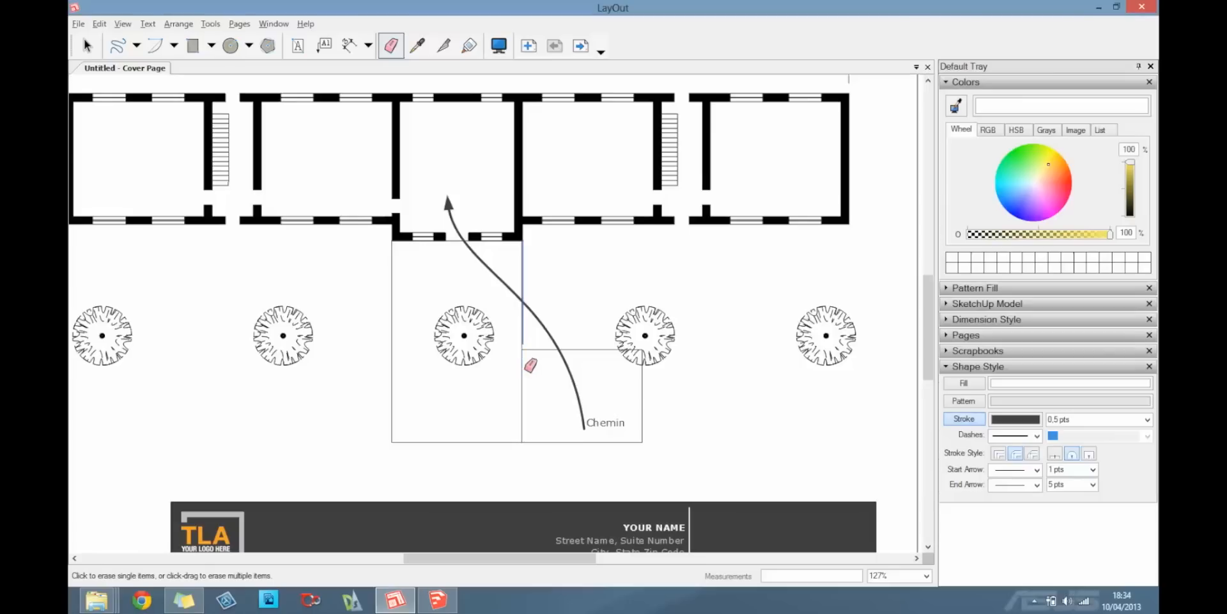
{"action": "left_click", "coordinate": [522, 365]}
Step: Join the remaining segments of the two rectangles into one L-shaped outline
{"action": "left_click", "coordinate": [469, 46]}
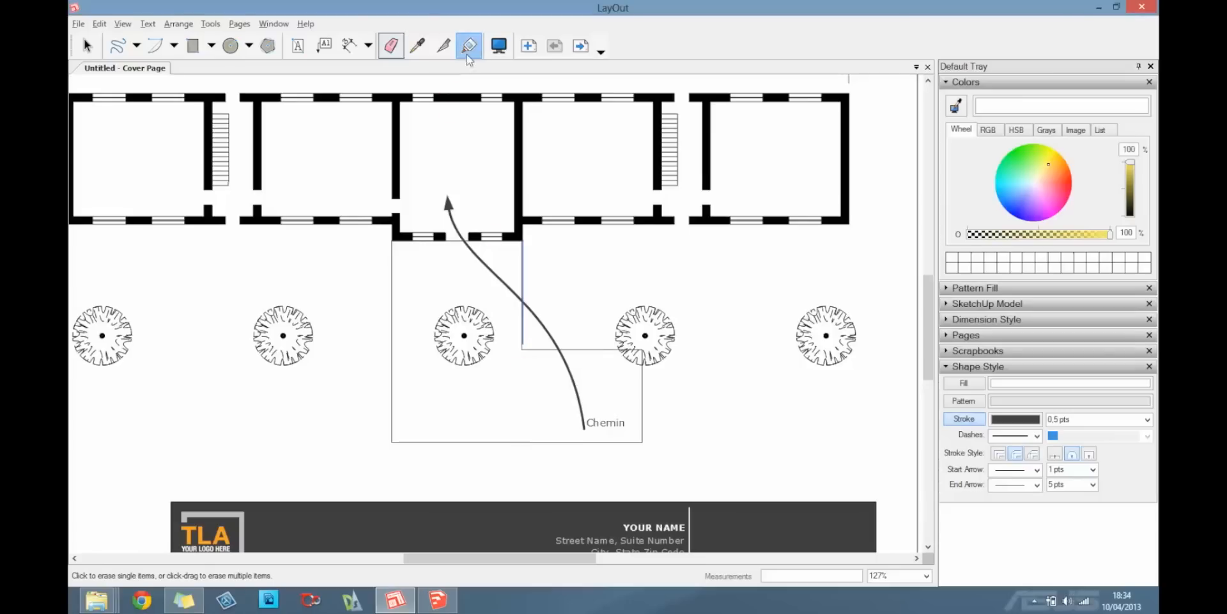
{"action": "left_click", "coordinate": [525, 315]}
{"action": "left_click", "coordinate": [536, 349]}
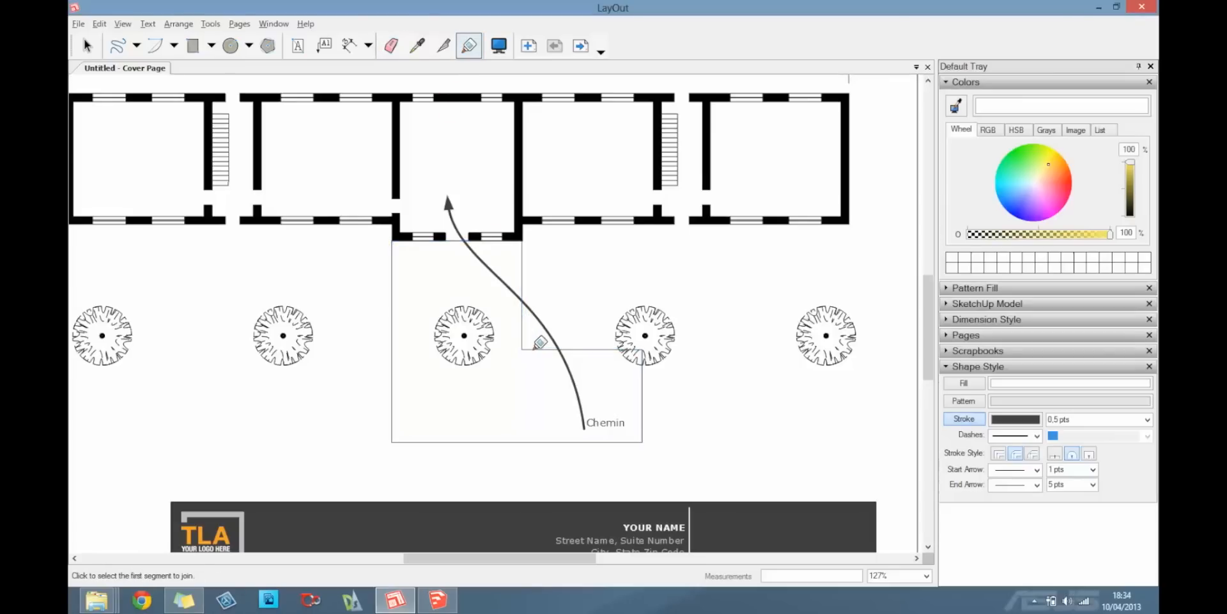
{"action": "right_click", "coordinate": [535, 354]}
{"action": "left_click", "coordinate": [524, 327]}
Step: Send the joined L-shaped outline to the back of the drawing
{"action": "key", "text": "space"}
{"action": "left_click", "coordinate": [522, 343]}
{"action": "right_click", "coordinate": [522, 344]}
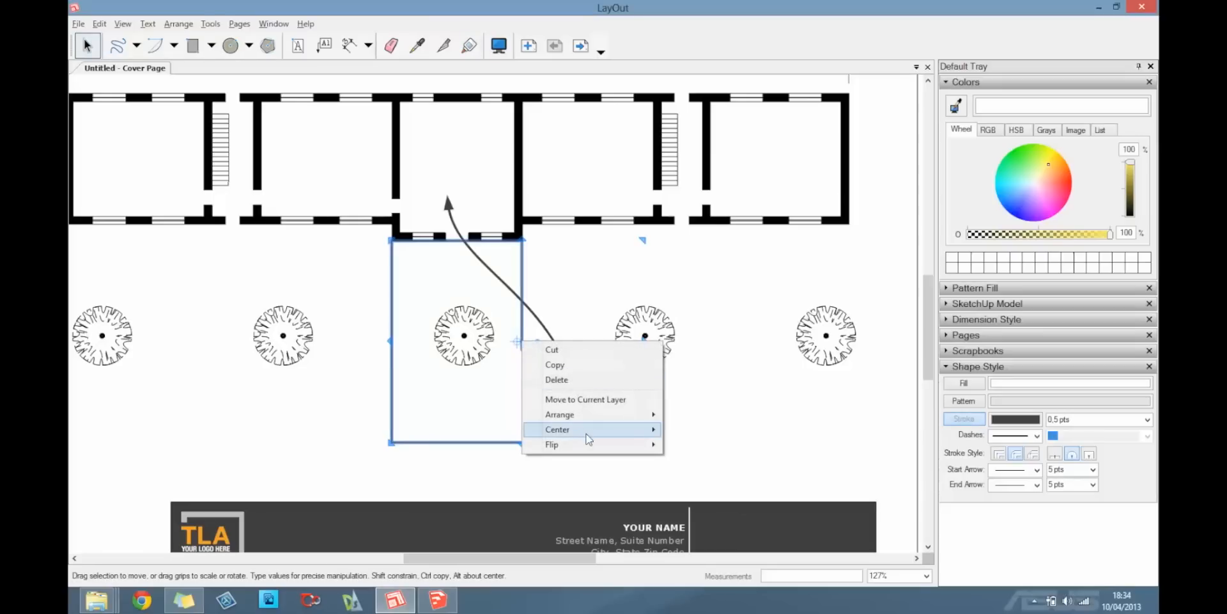
{"action": "mouse_move", "coordinate": [602, 427]}
{"action": "mouse_move", "coordinate": [639, 414]}
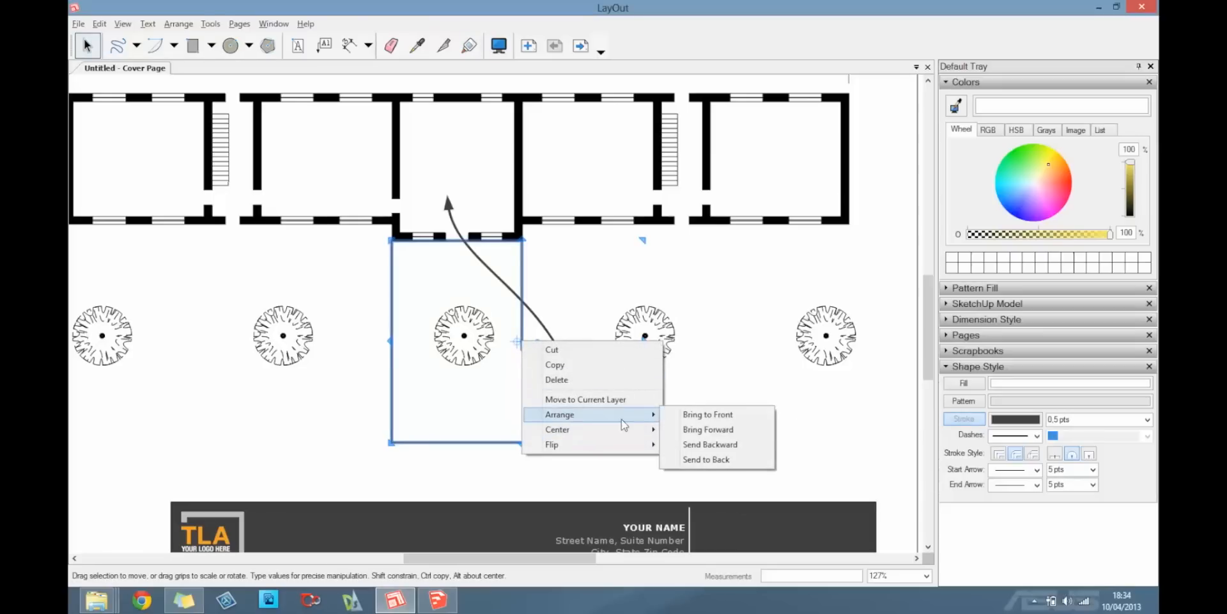
{"action": "left_click", "coordinate": [714, 459]}
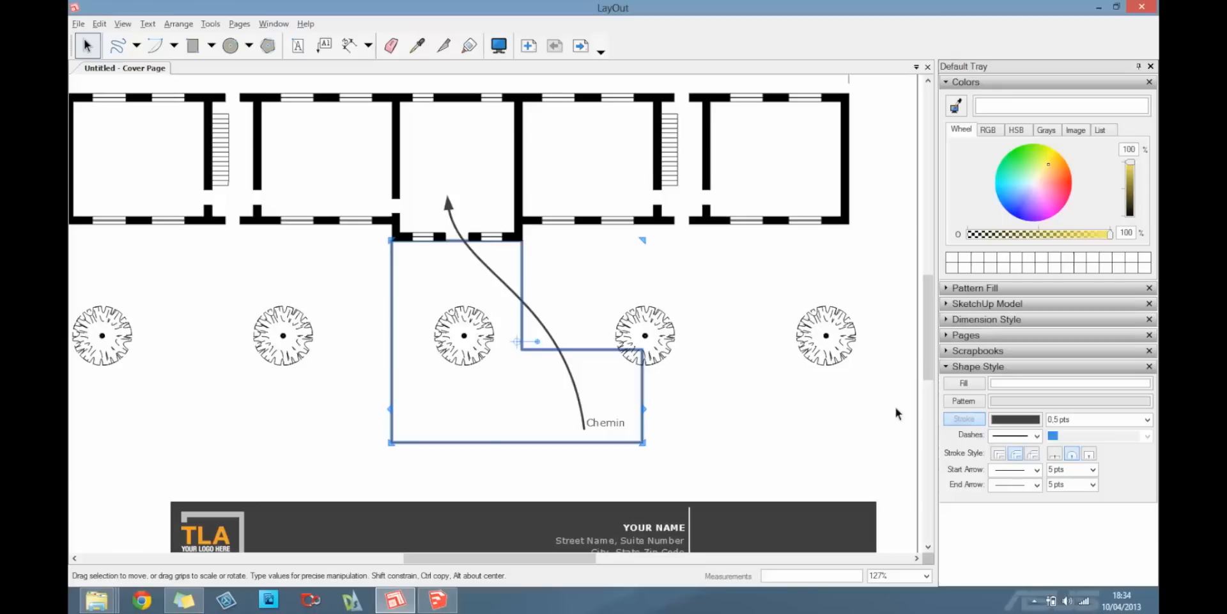
Step: Fill the L-shaped outline with the Crushed Rock Gravel pattern from the Material Symbols collection
{"action": "left_click", "coordinate": [1001, 403]}
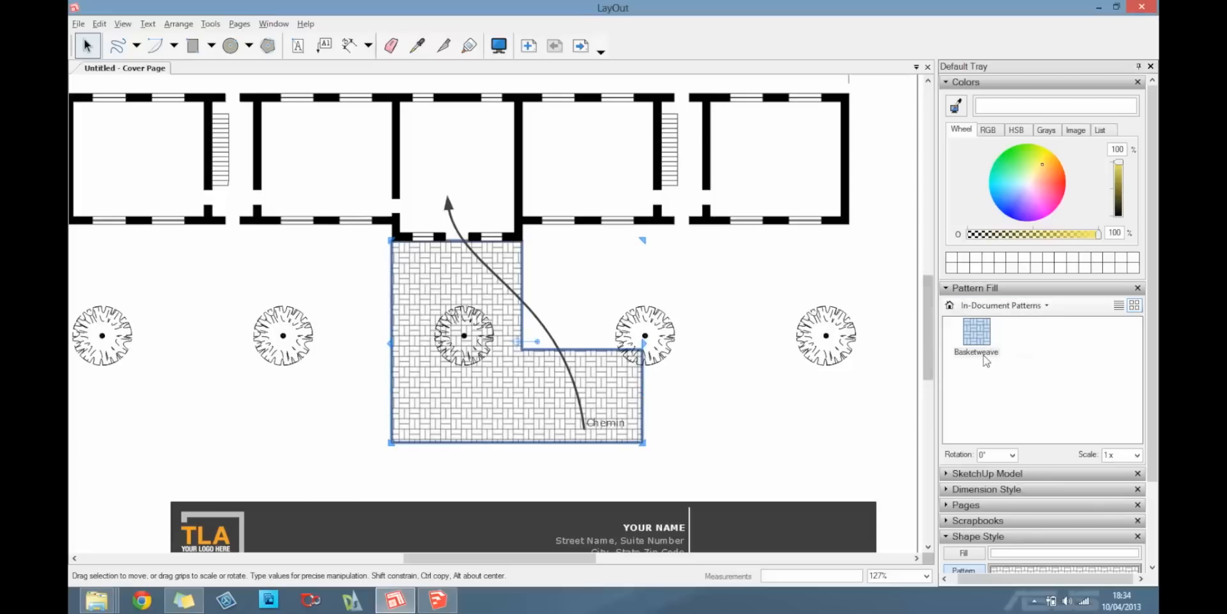
{"action": "left_click", "coordinate": [1013, 306]}
{"action": "left_click", "coordinate": [1016, 370]}
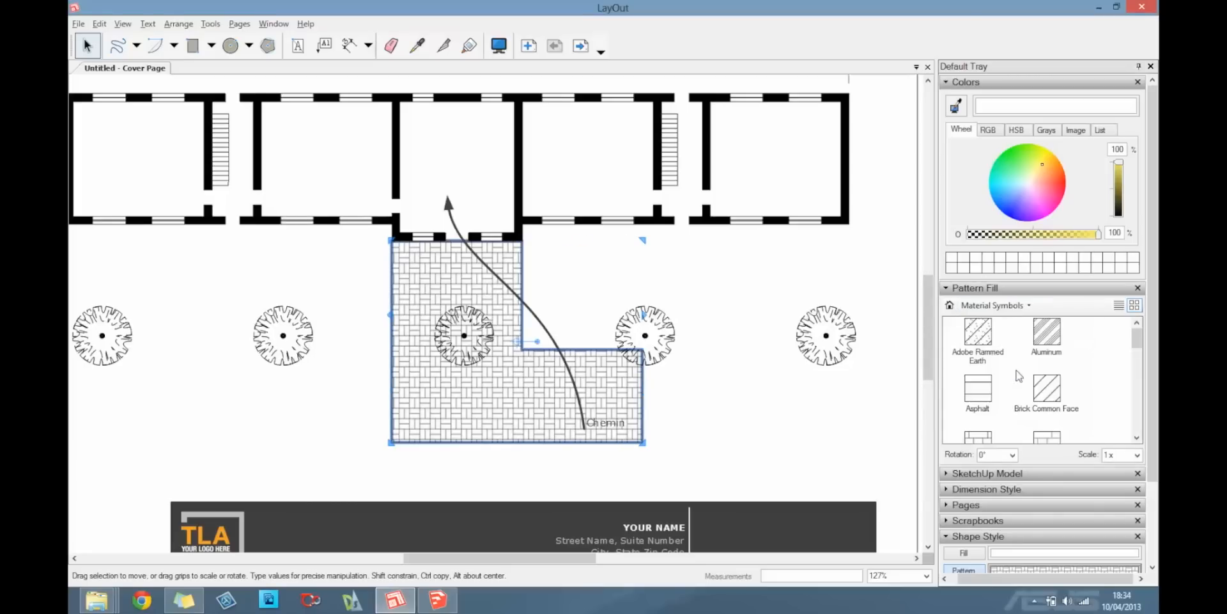
{"action": "left_click_drag", "start_coordinate": [1141, 347], "coordinate": [1142, 385]}
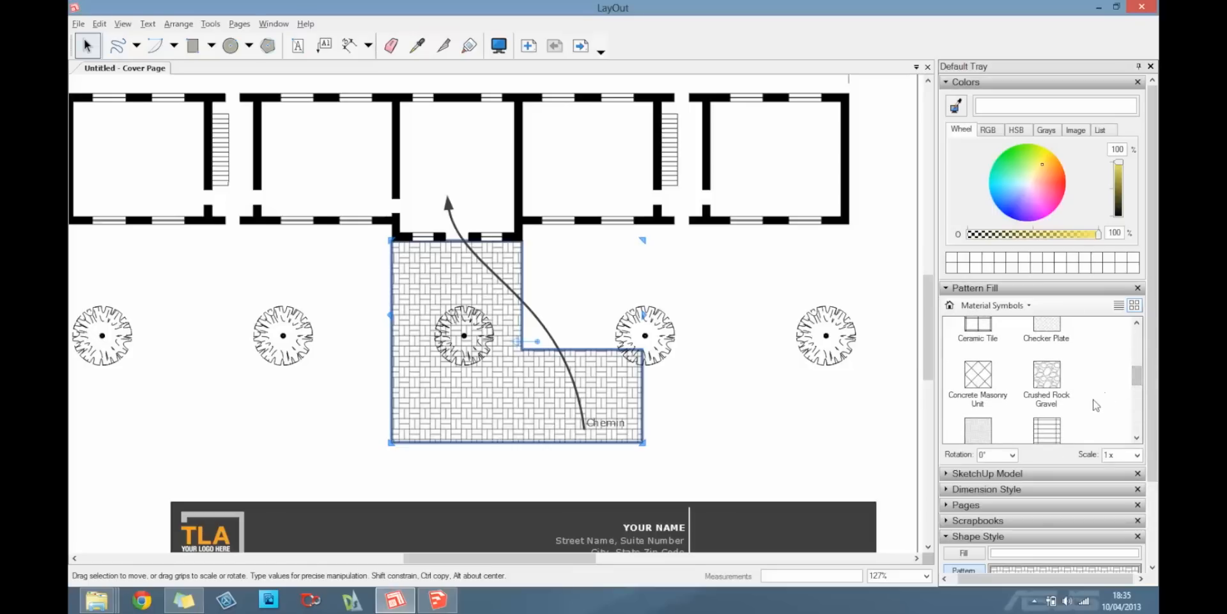
{"action": "left_click", "coordinate": [1051, 382]}
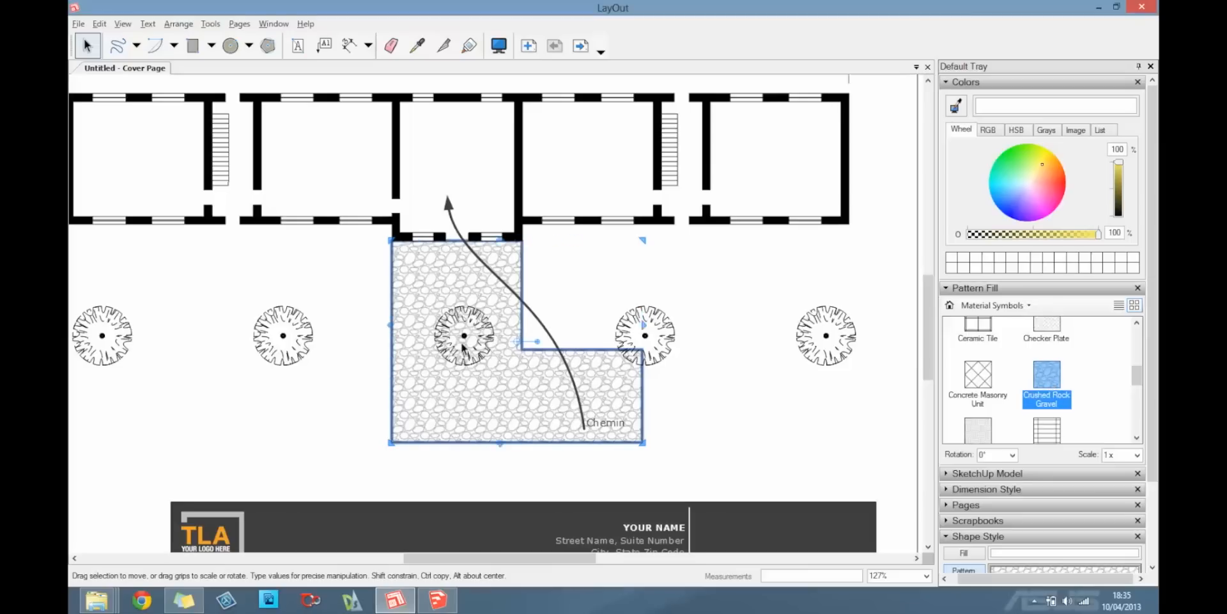
{"action": "left_click", "coordinate": [492, 390]}
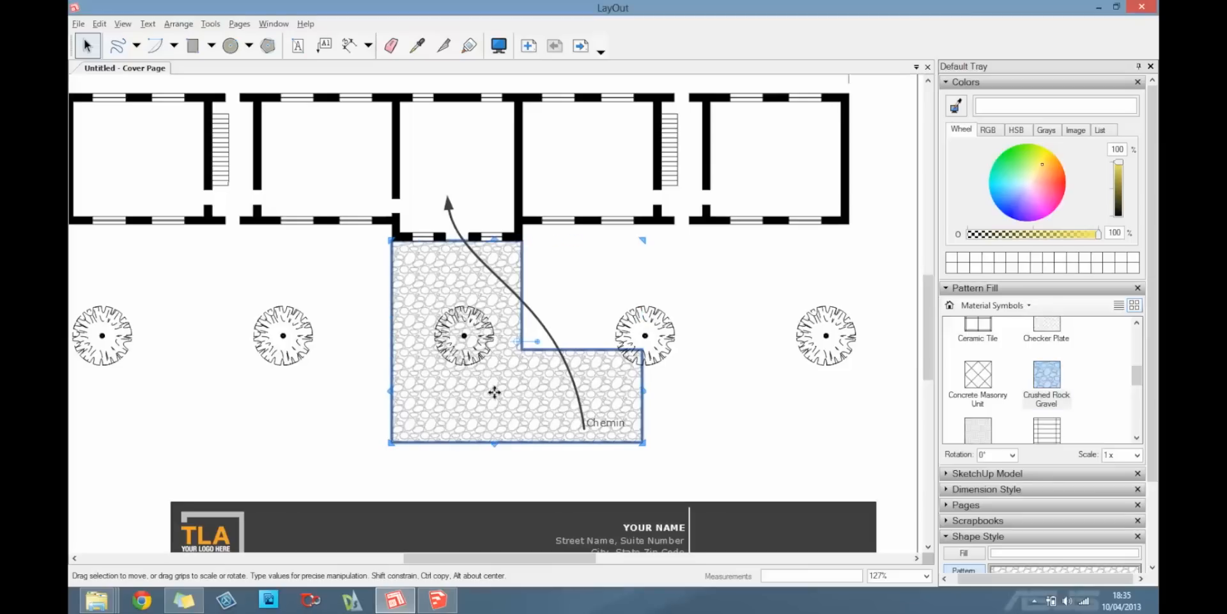
Step: Reduce the gravel pattern's scale to a preset smaller than 0.75x
{"action": "left_click", "coordinate": [1137, 455]}
{"action": "left_click", "coordinate": [1130, 476]}
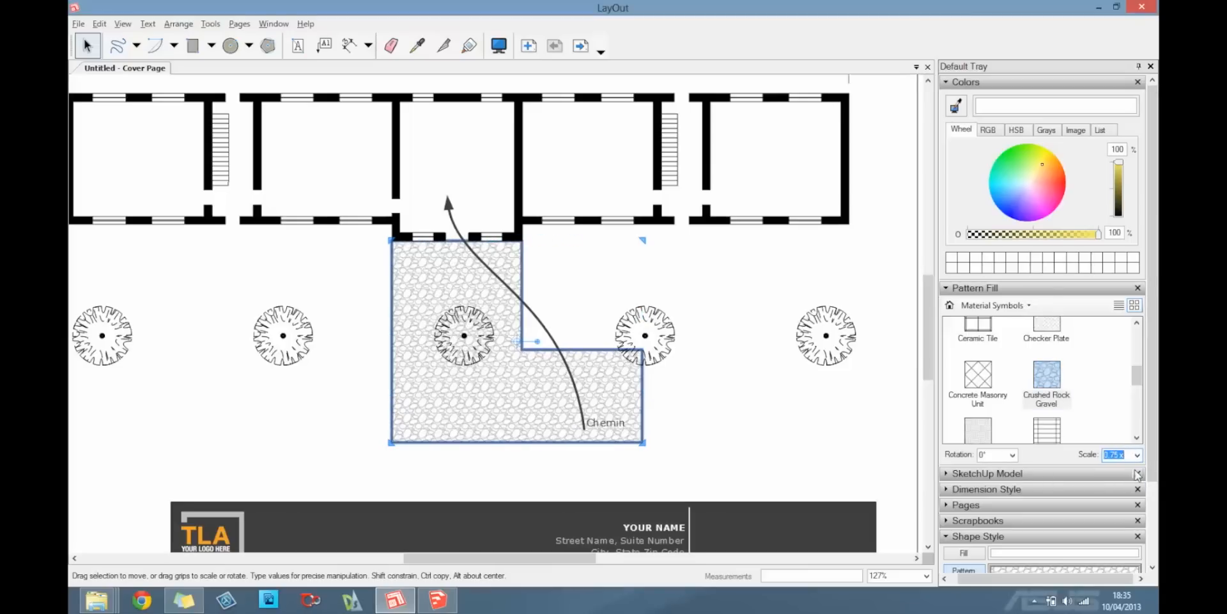
{"action": "left_click", "coordinate": [1137, 454]}
{"action": "left_click", "coordinate": [1115, 468]}
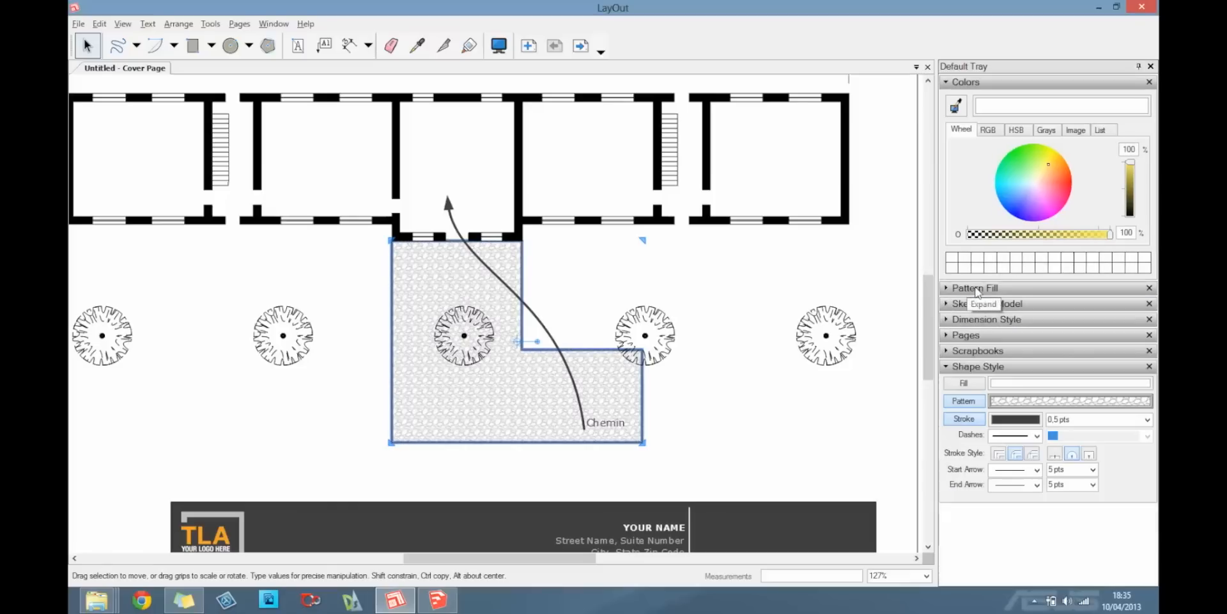
Step: Add an orange-yellow solid fill behind the L-shape's gravel pattern and set its opacity to 74%
{"action": "left_click", "coordinate": [1013, 386]}
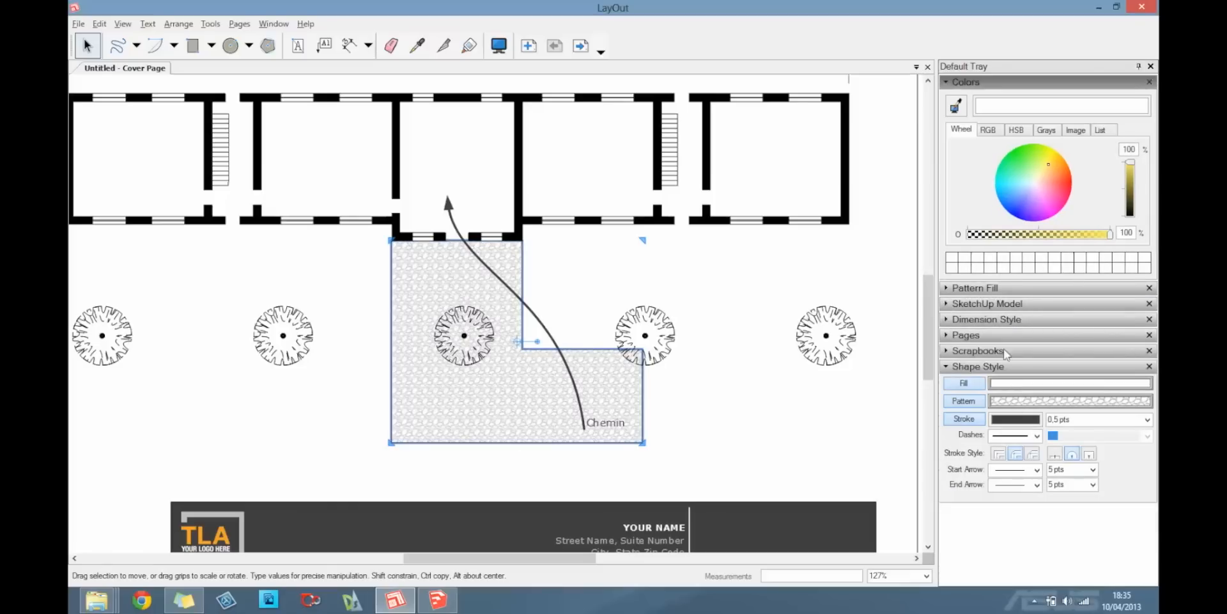
{"action": "left_click", "coordinate": [1058, 164]}
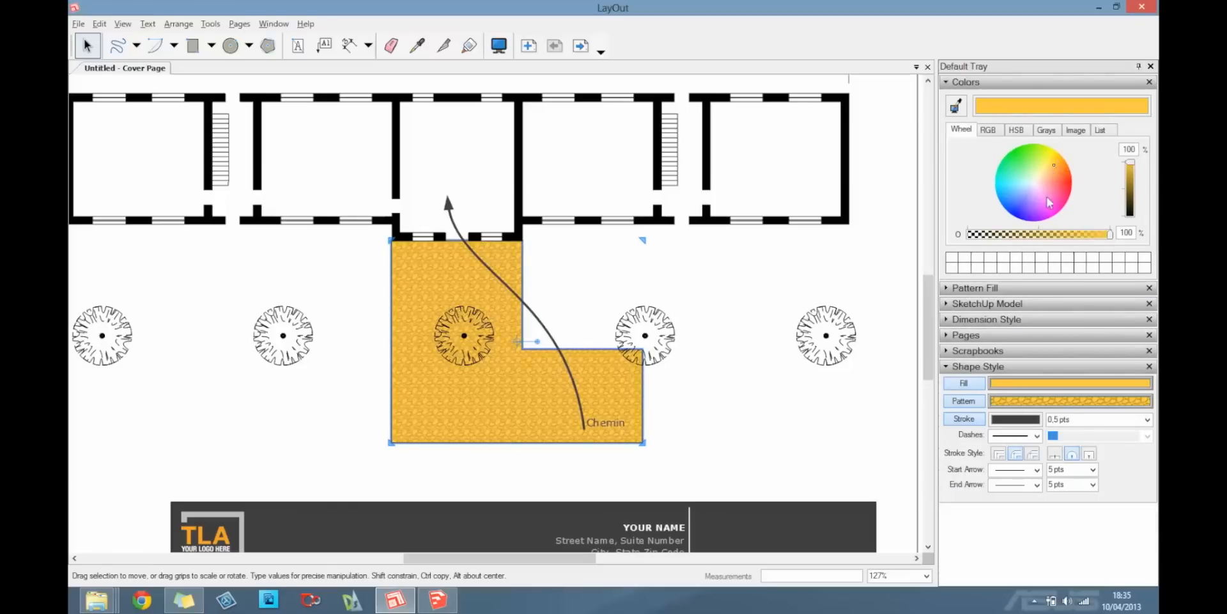
{"action": "left_click_drag", "start_coordinate": [1088, 234], "coordinate": [1071, 237]}
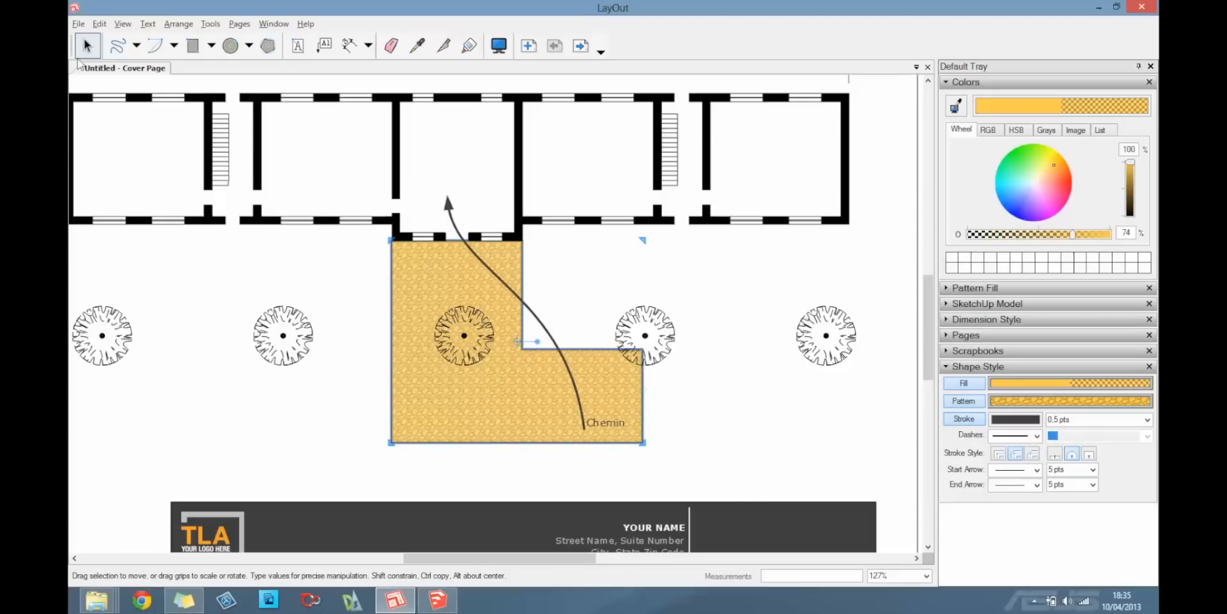
{"action": "left_click", "coordinate": [86, 49]}
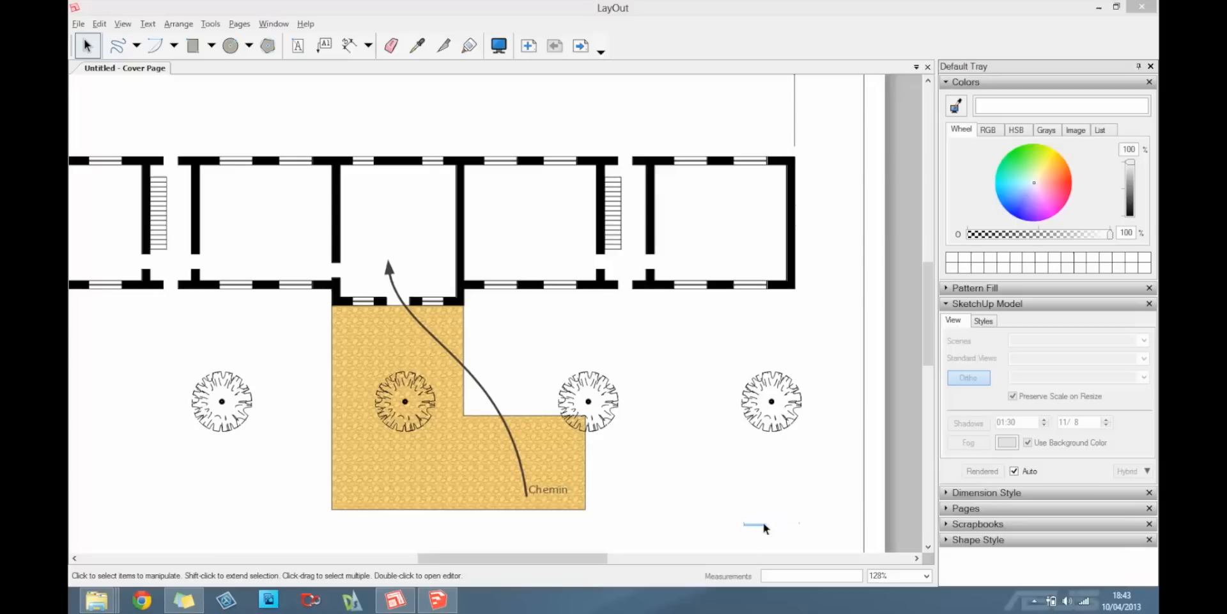
Step: Examine the gravel pattern and the wall linework up close where the L-shaped path meets the building
{"action": "scroll", "coordinate": [646, 487], "scroll_direction": "up", "scroll_amount": 1}
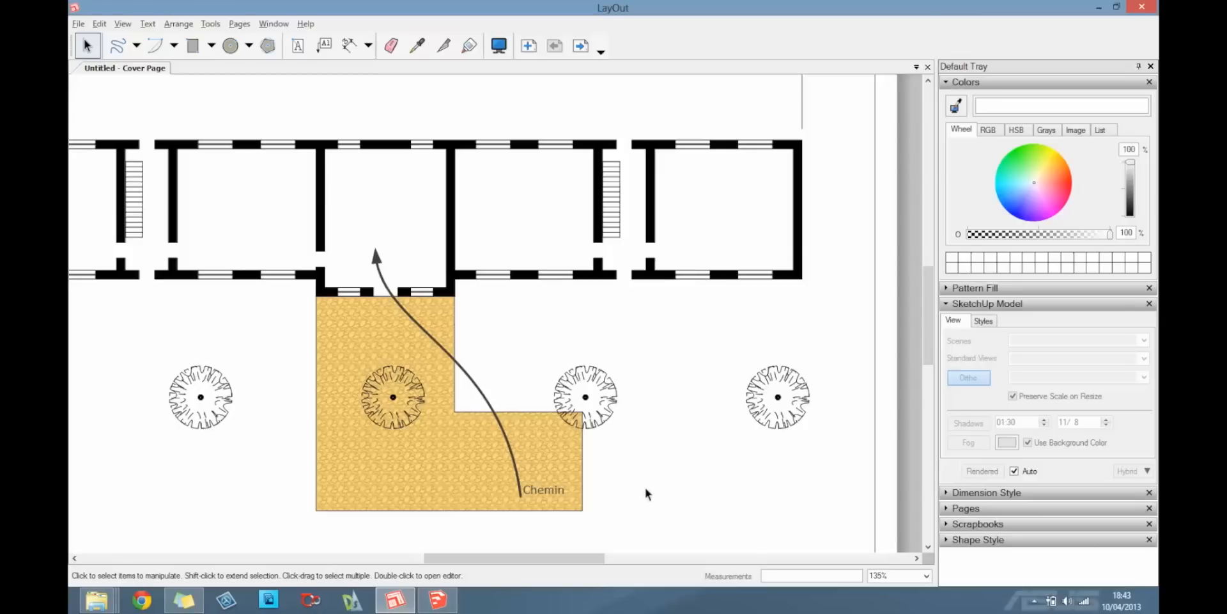
{"action": "left_click", "coordinate": [427, 308]}
{"action": "scroll", "coordinate": [430, 307], "scroll_direction": "up", "scroll_amount": 2}
{"action": "scroll", "coordinate": [434, 305], "scroll_direction": "up", "scroll_amount": 6}
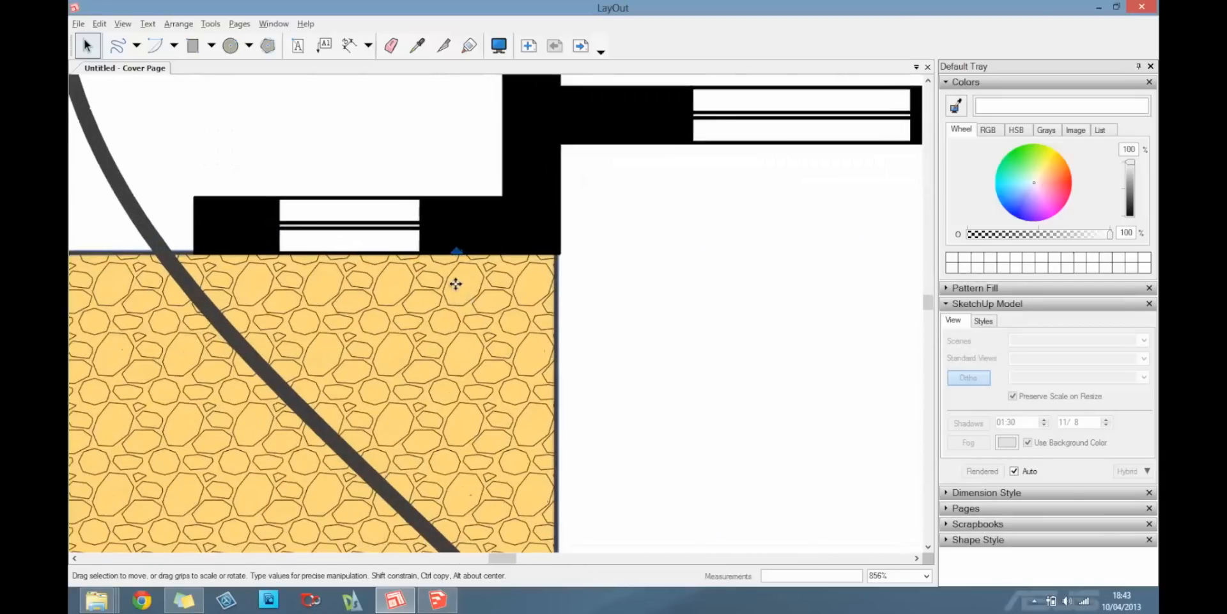
{"action": "scroll", "coordinate": [456, 284], "scroll_direction": "up", "scroll_amount": 10}
{"action": "scroll", "coordinate": [451, 289], "scroll_direction": "down", "scroll_amount": 6}
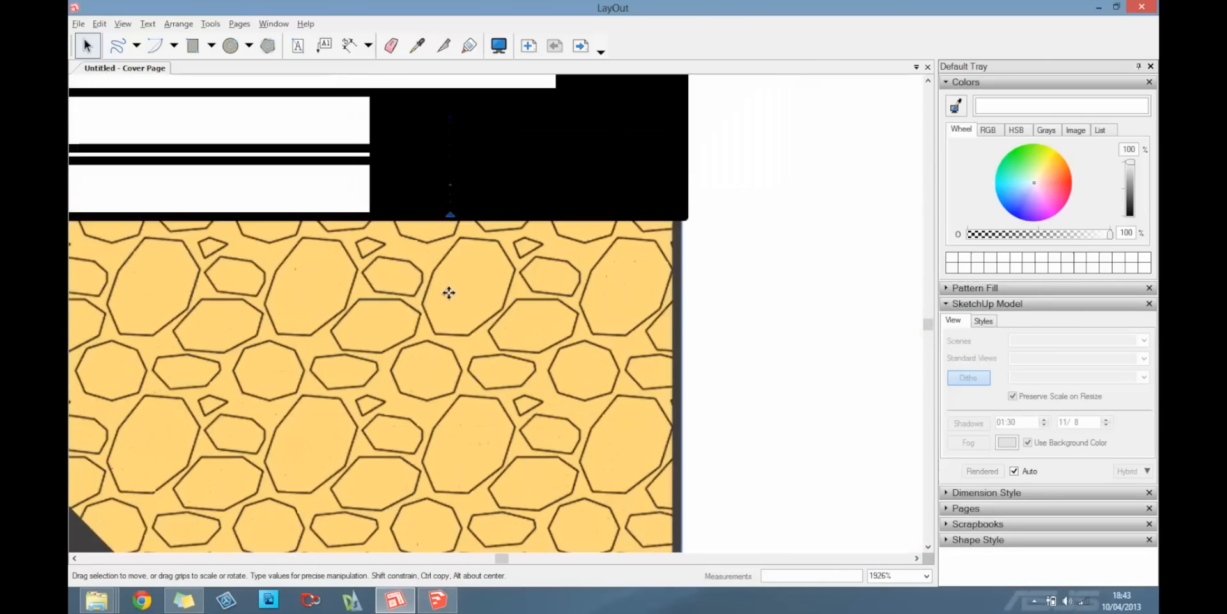
{"action": "scroll", "coordinate": [449, 292], "scroll_direction": "down", "scroll_amount": 6}
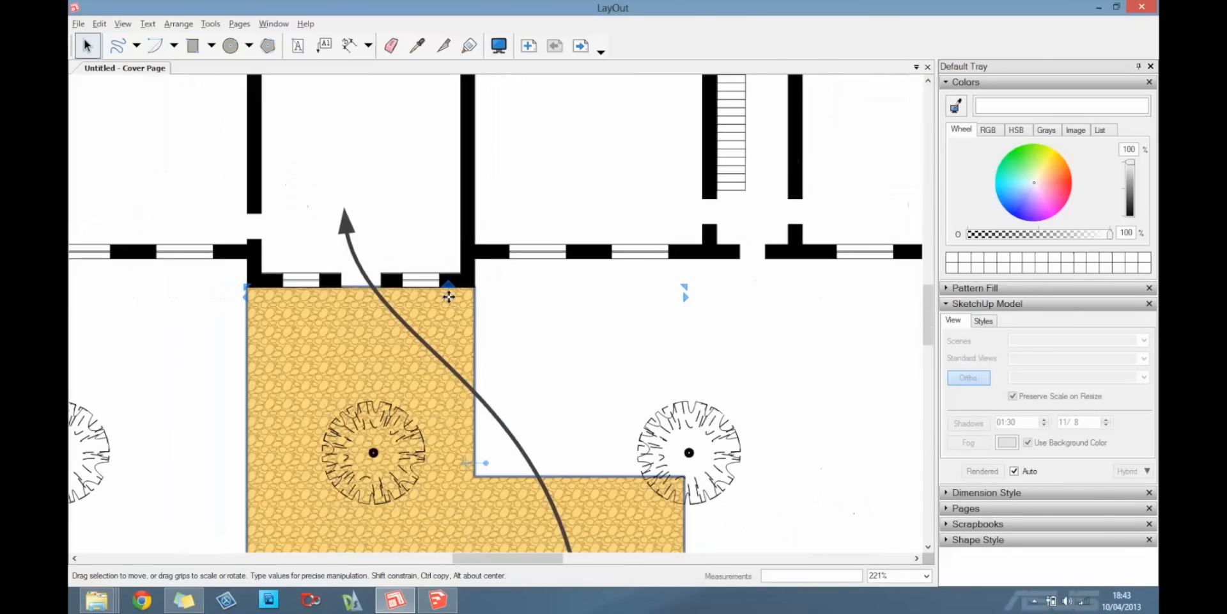
{"action": "scroll", "coordinate": [449, 296], "scroll_direction": "down", "scroll_amount": 3}
{"action": "scroll", "coordinate": [560, 259], "scroll_direction": "up", "scroll_amount": 2}
Step: Set the floor-plan viewport's rendering mode to Hybrid, dismiss the rendering notice and deselect the viewport
{"action": "left_click", "coordinate": [606, 228]}
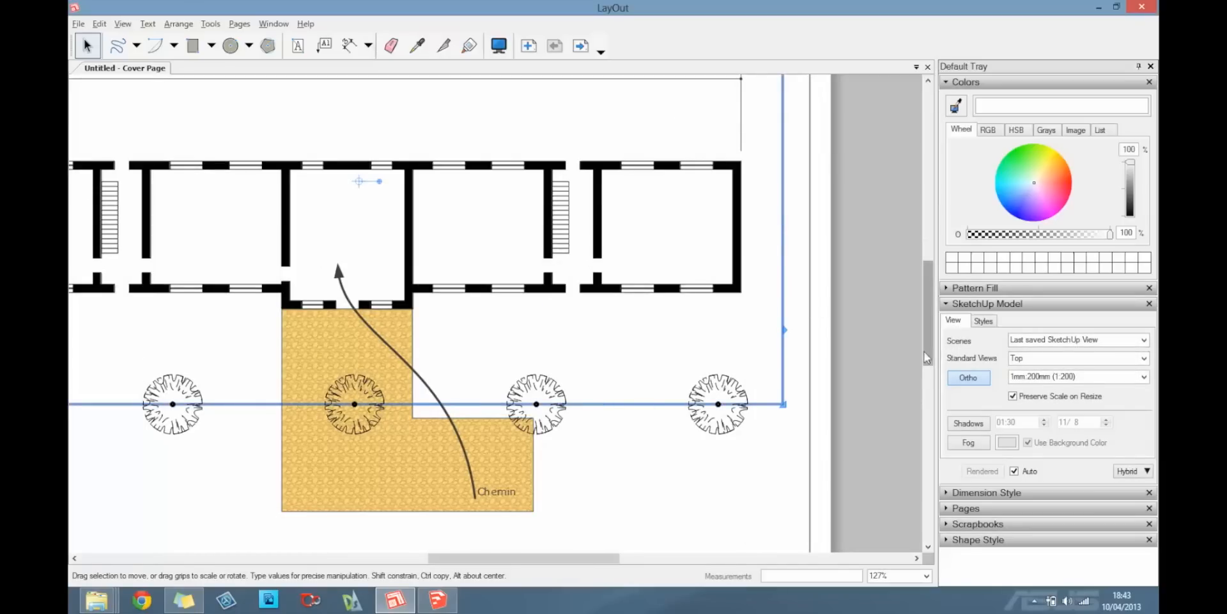
{"action": "left_click", "coordinate": [1147, 471]}
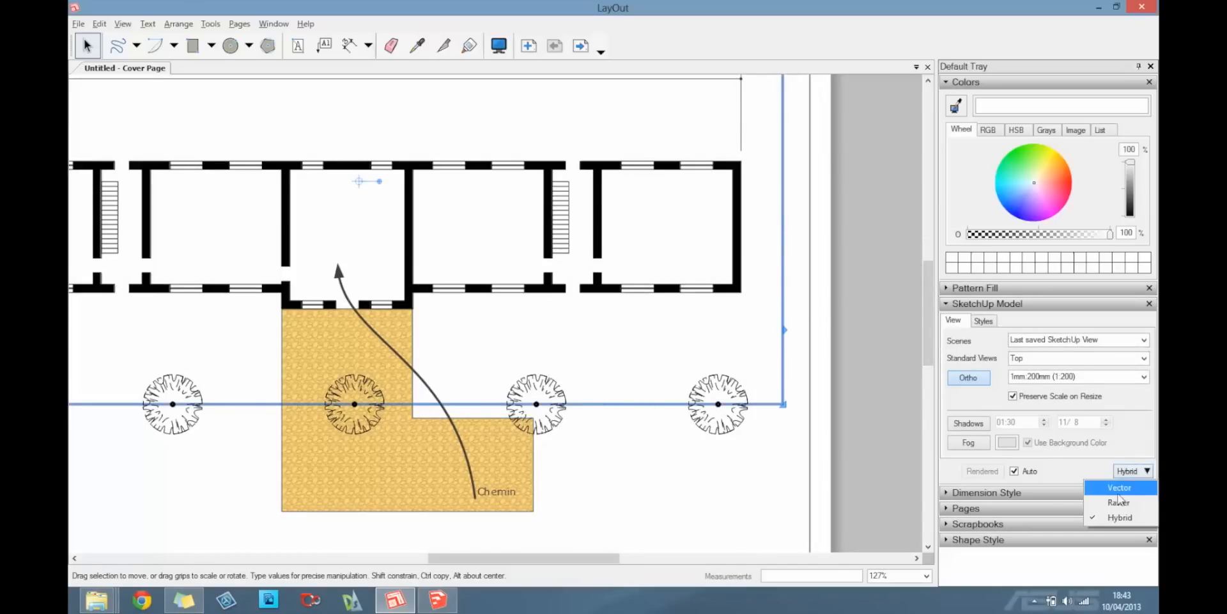
{"action": "left_click", "coordinate": [1121, 519]}
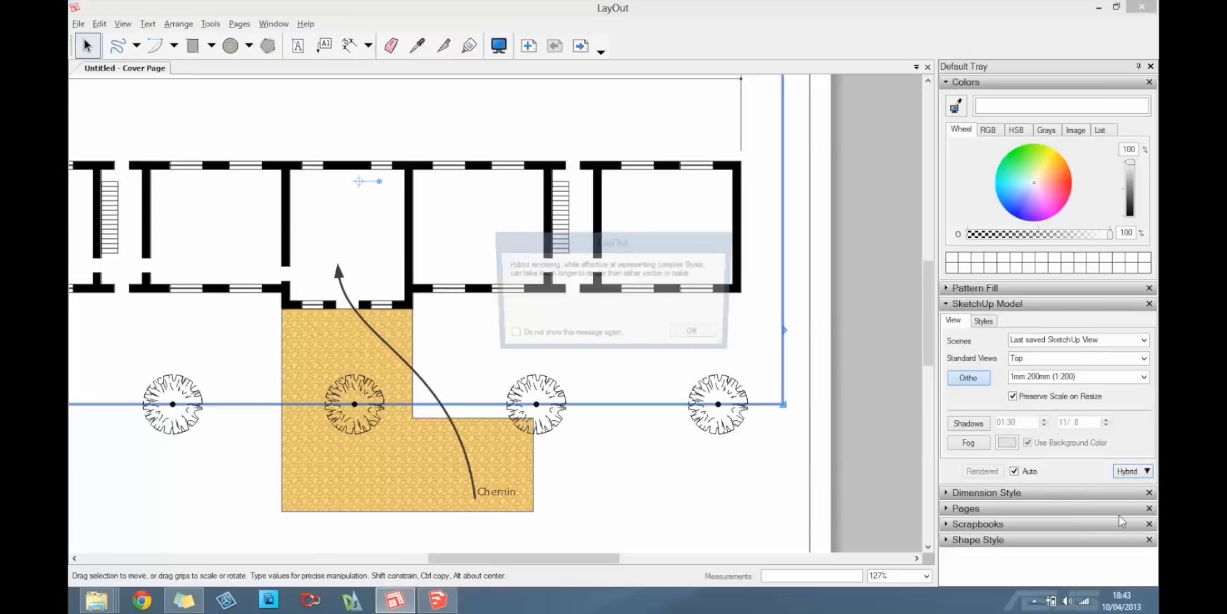
{"action": "left_click", "coordinate": [704, 335]}
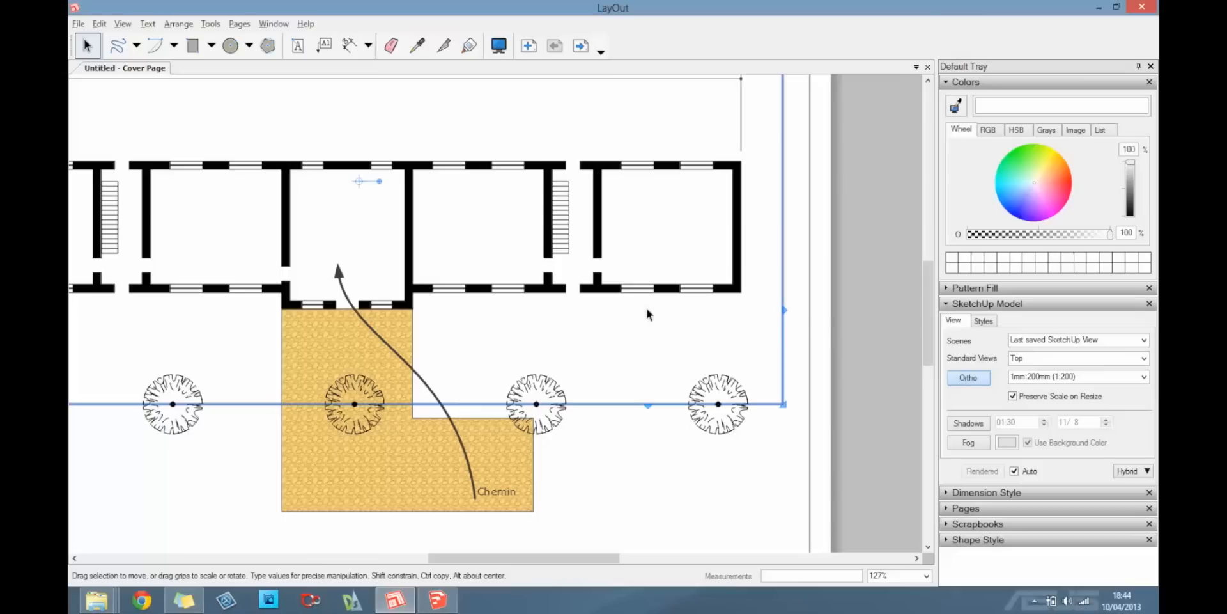
{"action": "left_click", "coordinate": [830, 345]}
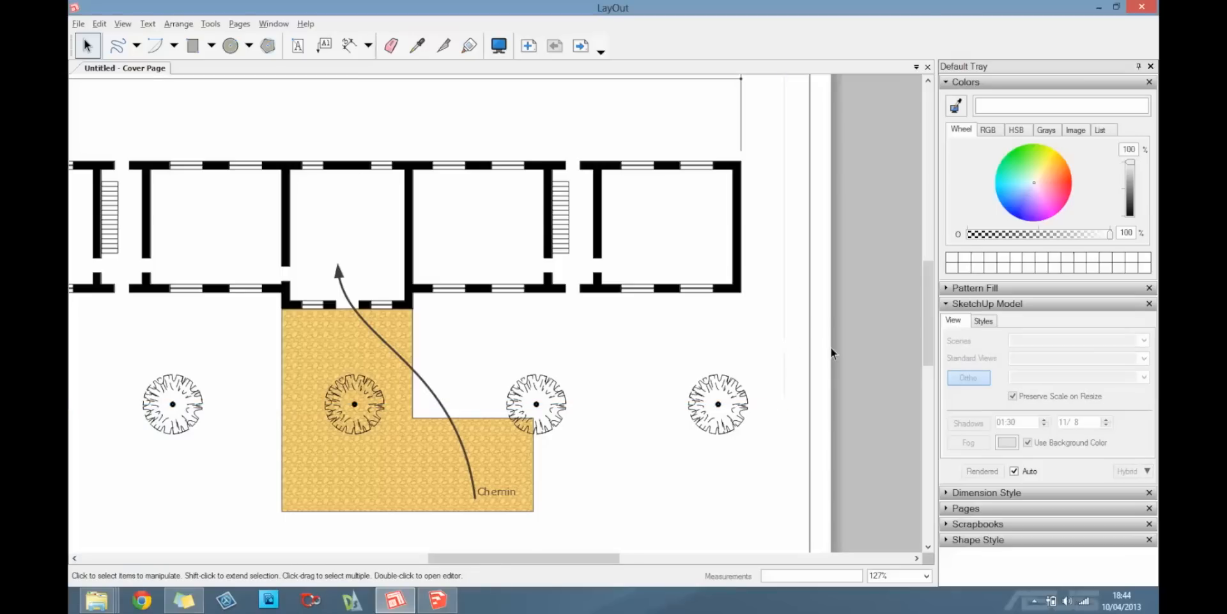